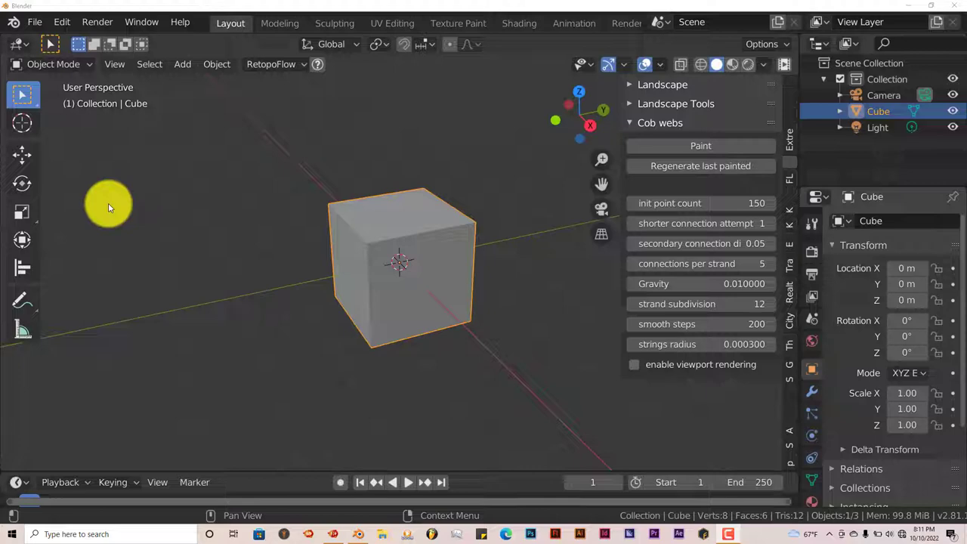
Look up the installed Cobweb add-on in Preferences by searching the add-ons for 'cob'
click(62, 21)
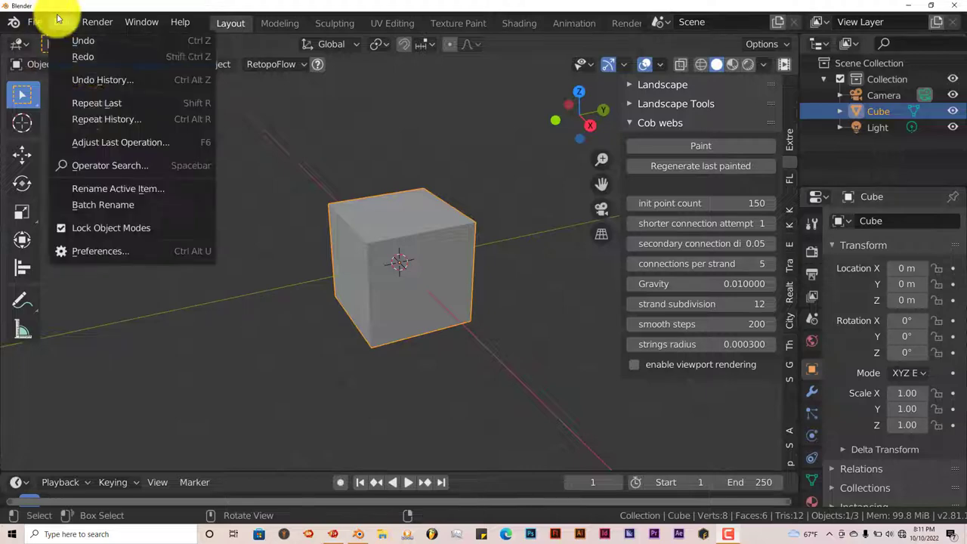
click(103, 252)
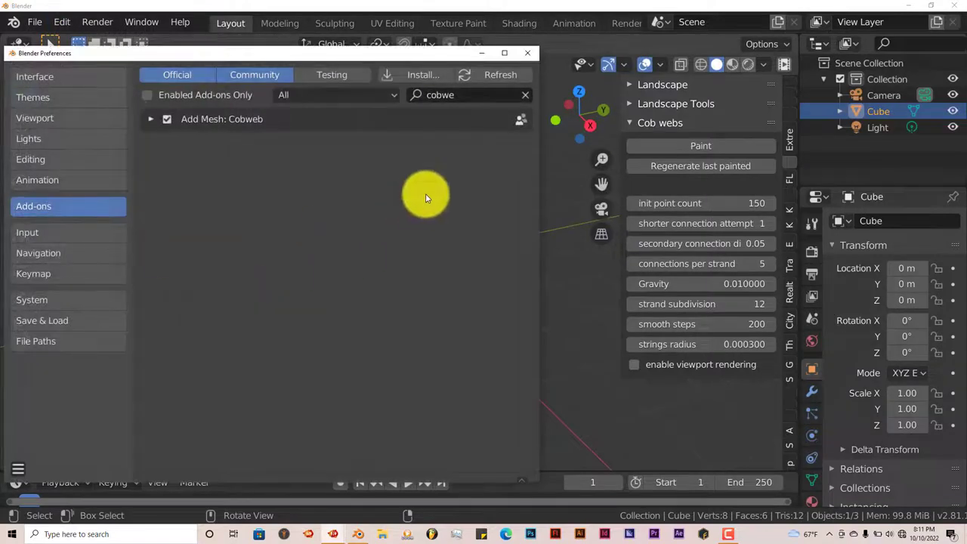
click(527, 96)
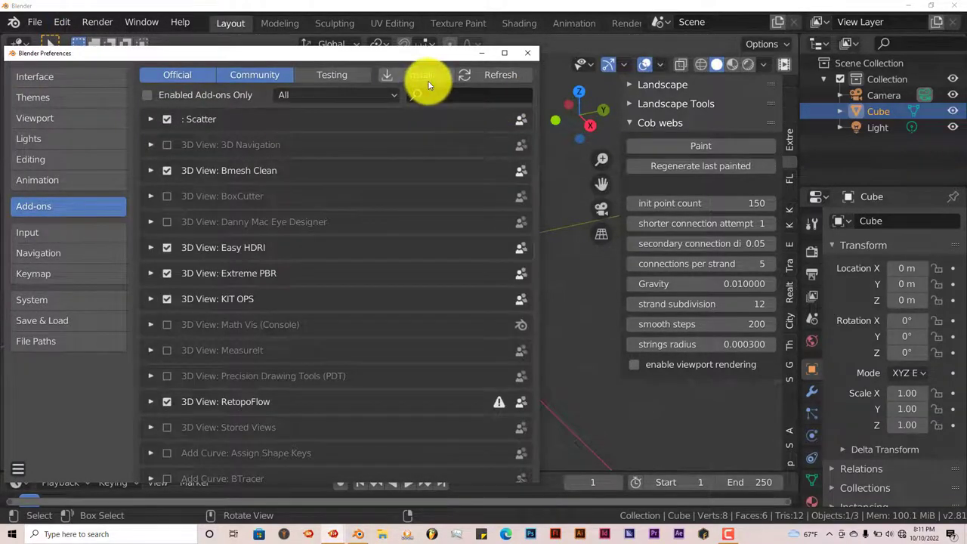
click(424, 74)
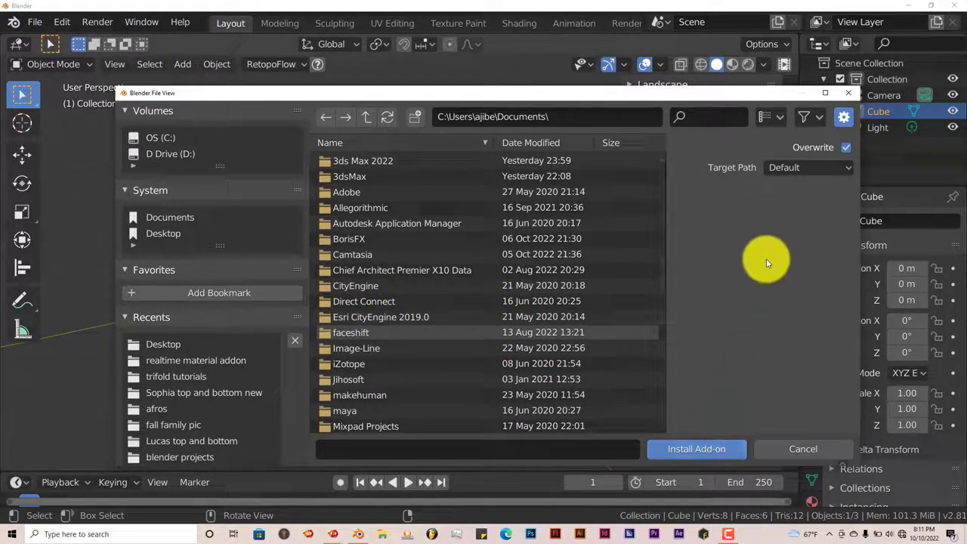
click(848, 93)
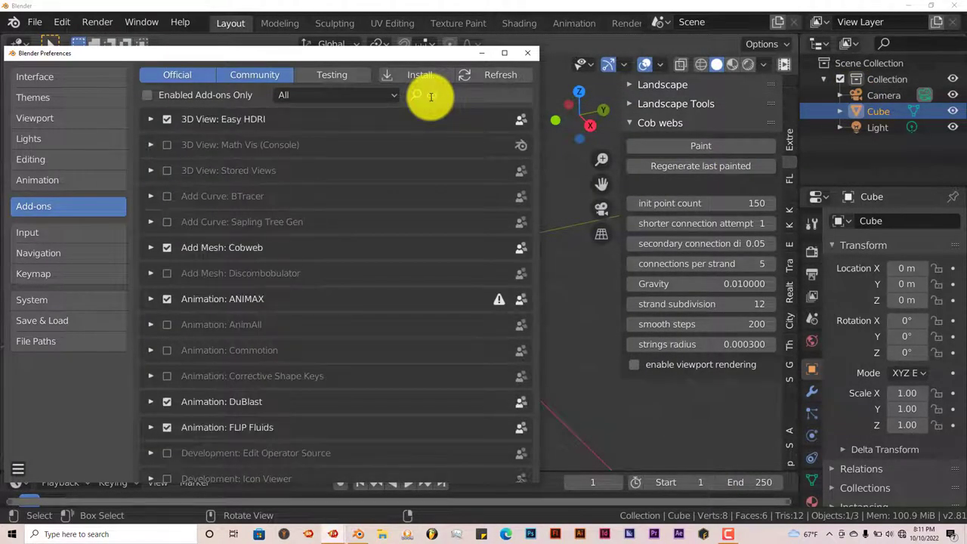
click(431, 96)
text(cob w)
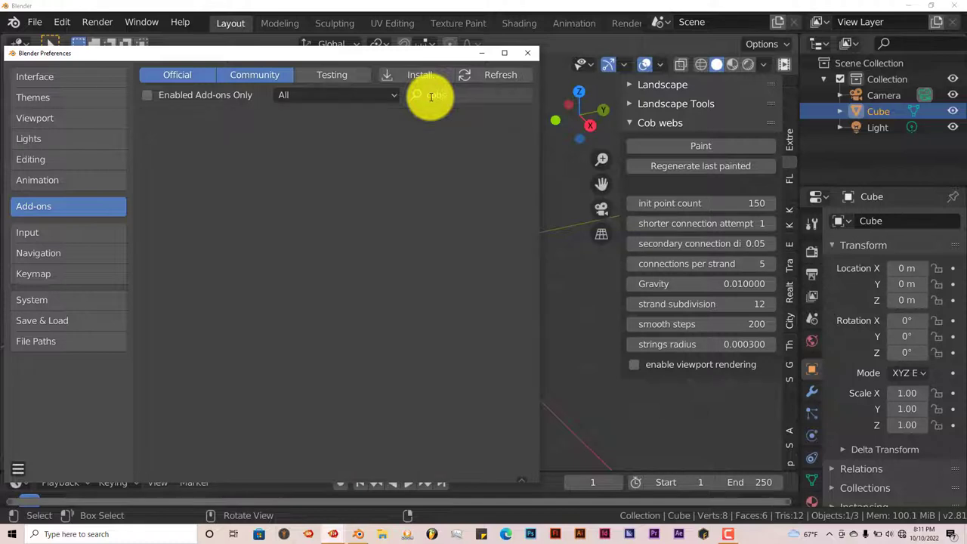
key(BackSpace)
key(BackSpace)
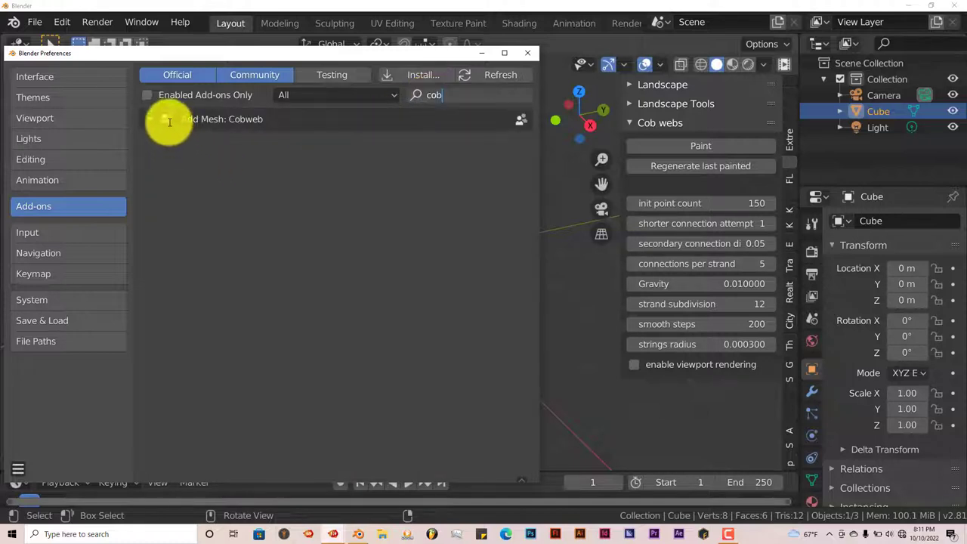
click(528, 53)
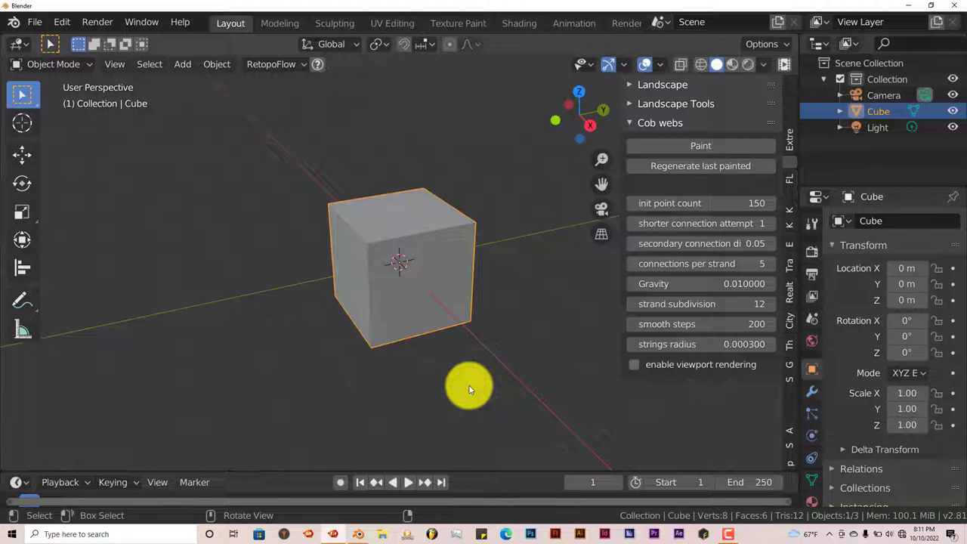
Delete the default cube and tick 'enable viewport rendering' in the Cob webs panel
middle_drag(469, 389, 416, 348)
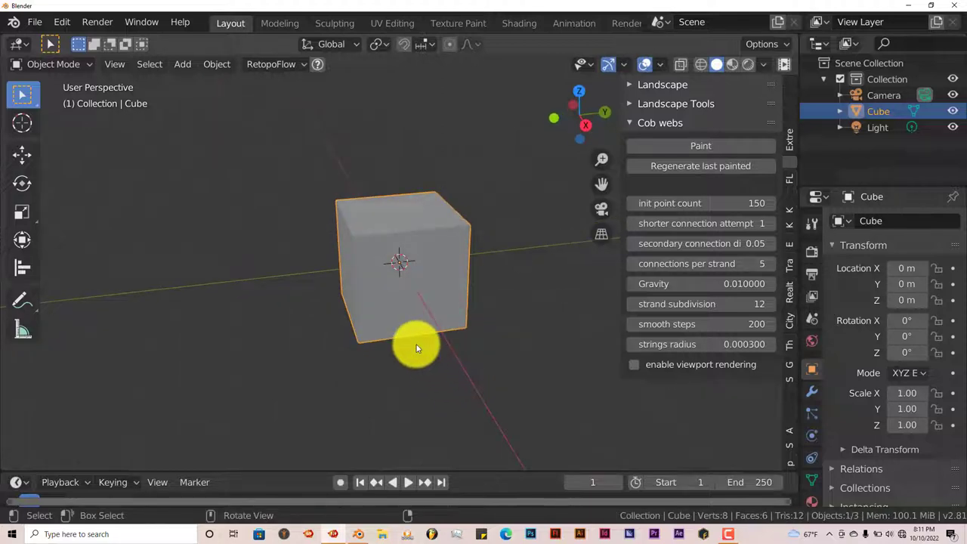
middle_drag(417, 349, 415, 333)
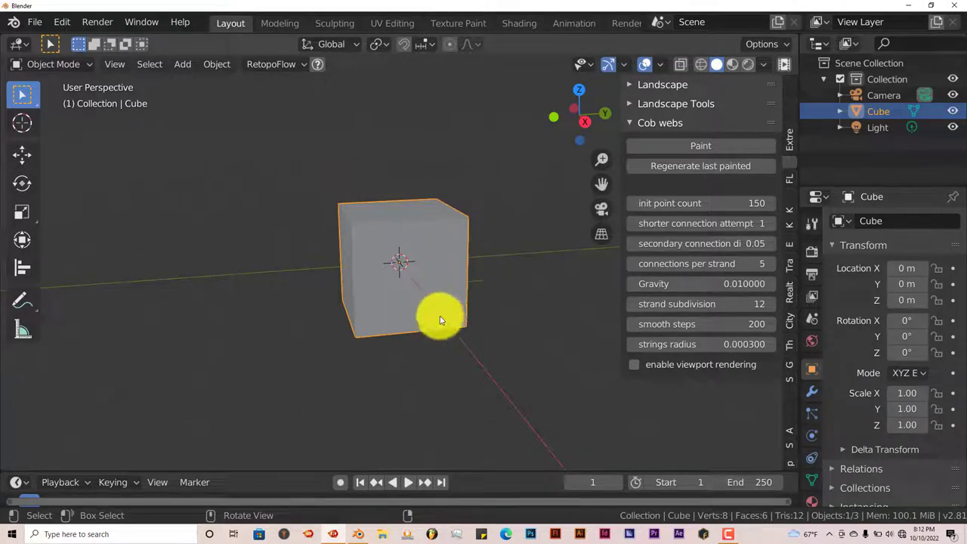
key(Delete)
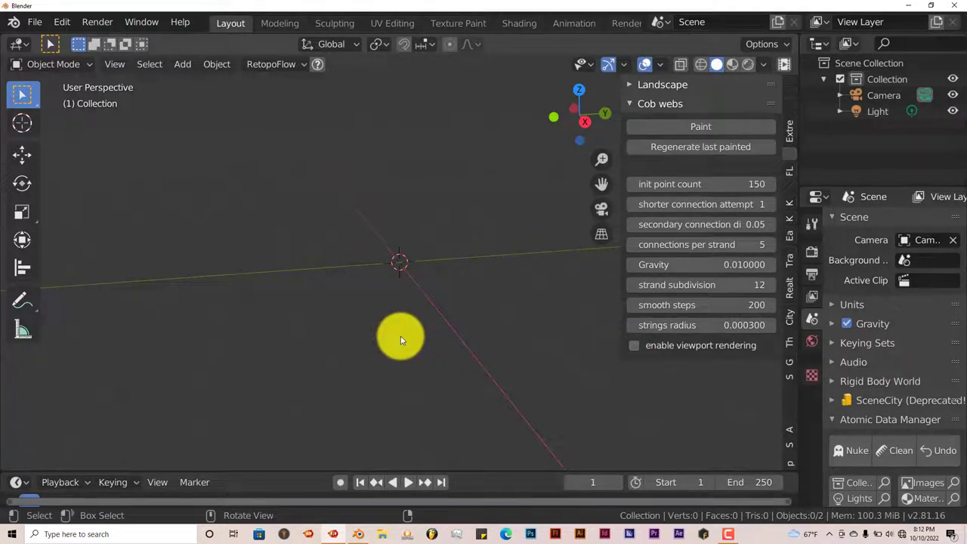
click(634, 346)
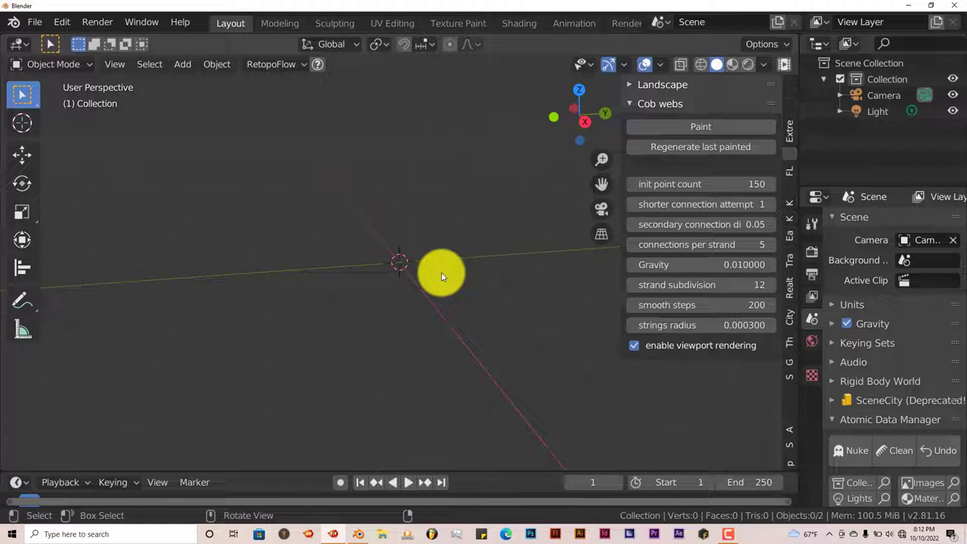
Add a mesh plane to the scene
key(shift+a)
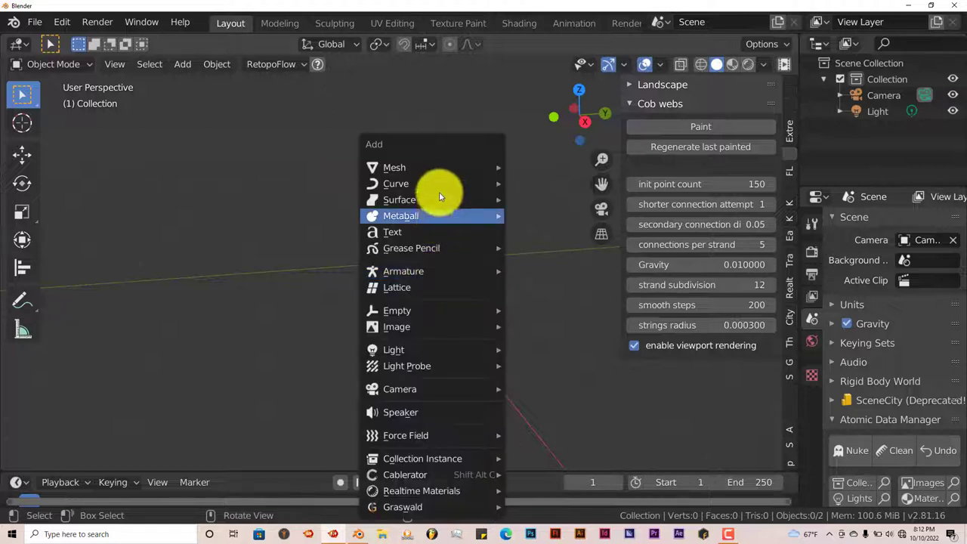
mouse_move(440, 167)
click(555, 166)
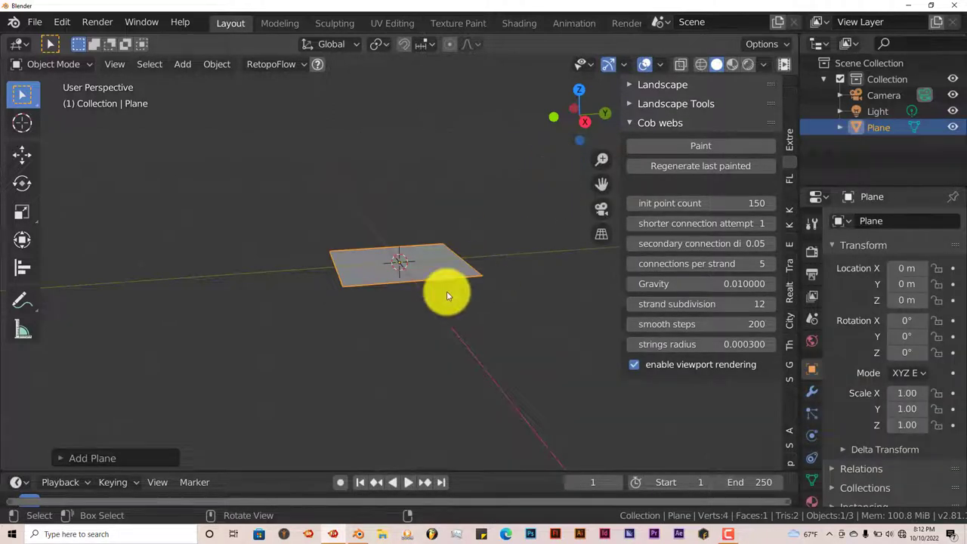
middle_drag(437, 296, 425, 281)
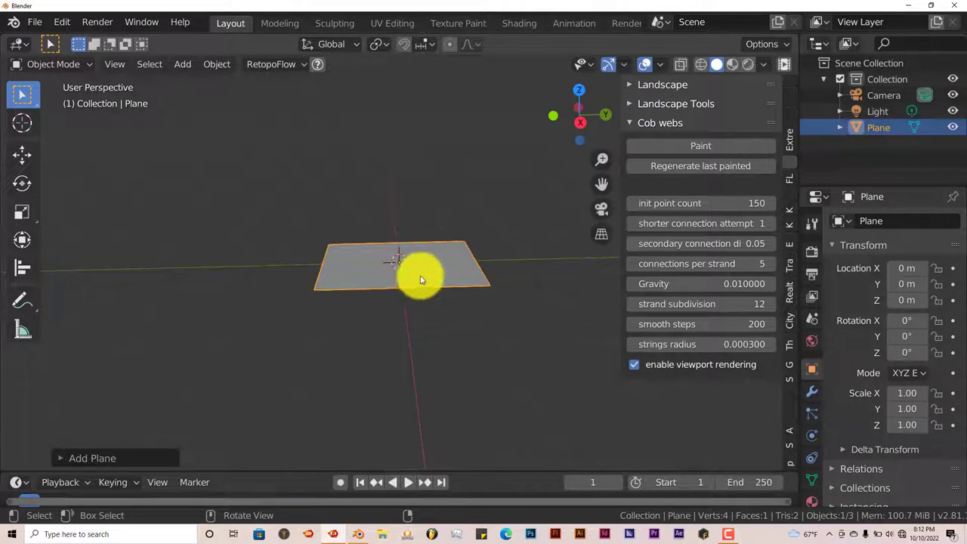
In Edit Mode, select the plane's right edge and extrude it in place
key(Tab)
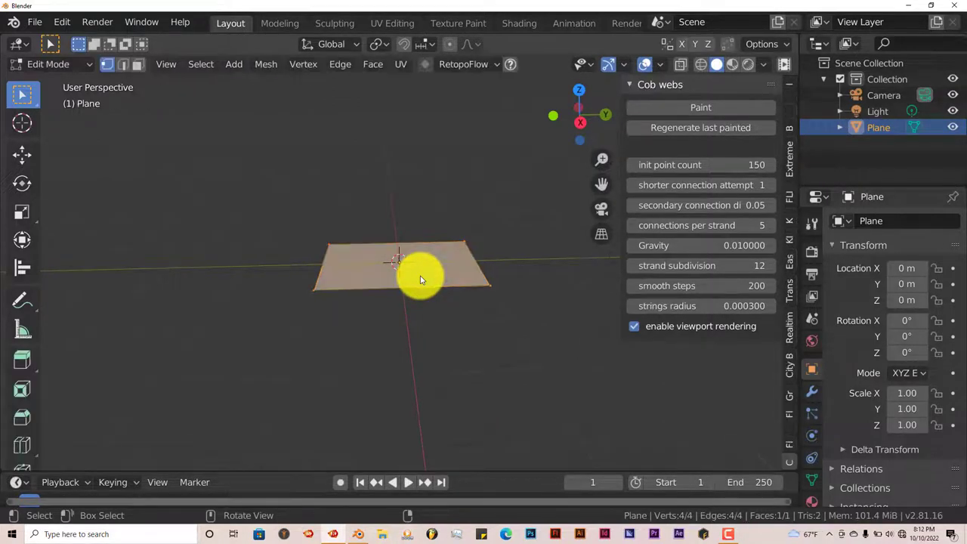
click(121, 69)
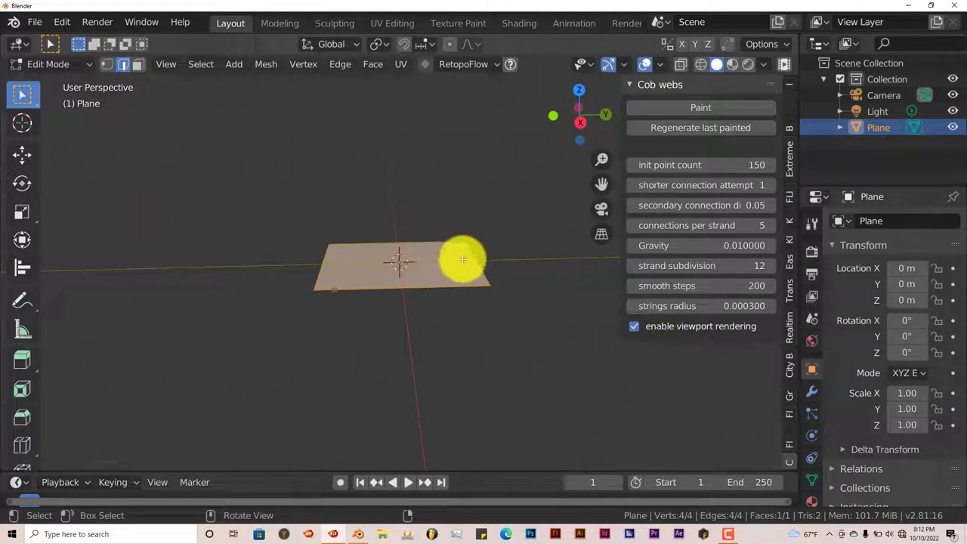
click(474, 257)
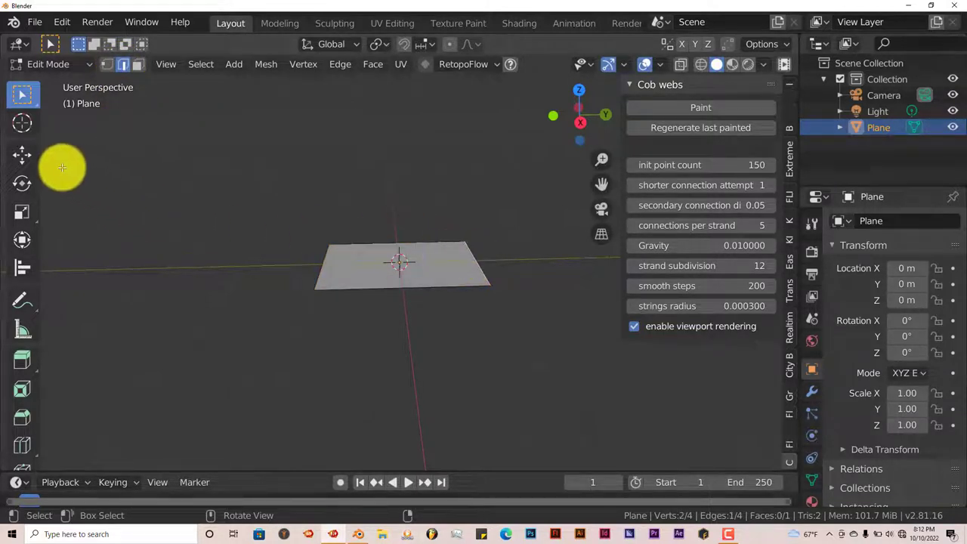
click(22, 155)
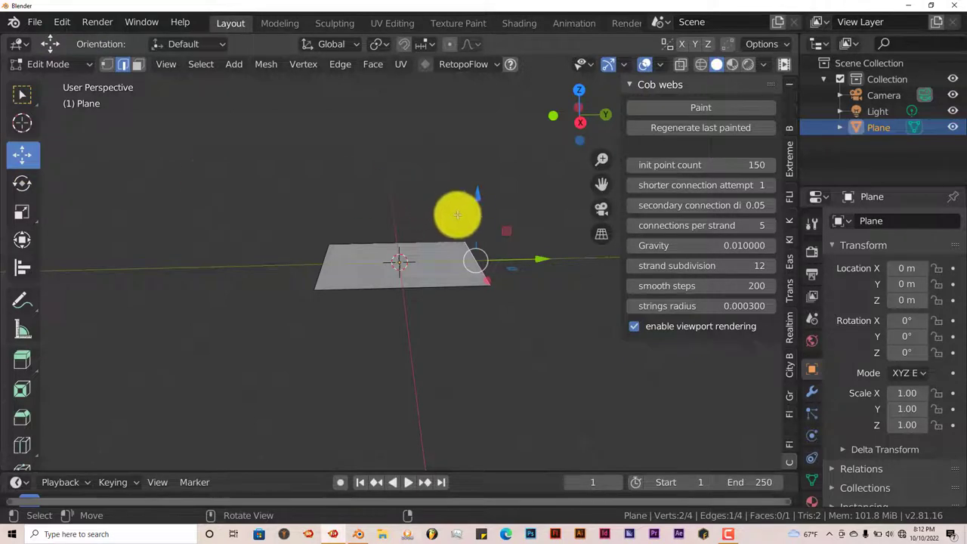
drag(479, 209, 484, 176)
key(ctrl+z)
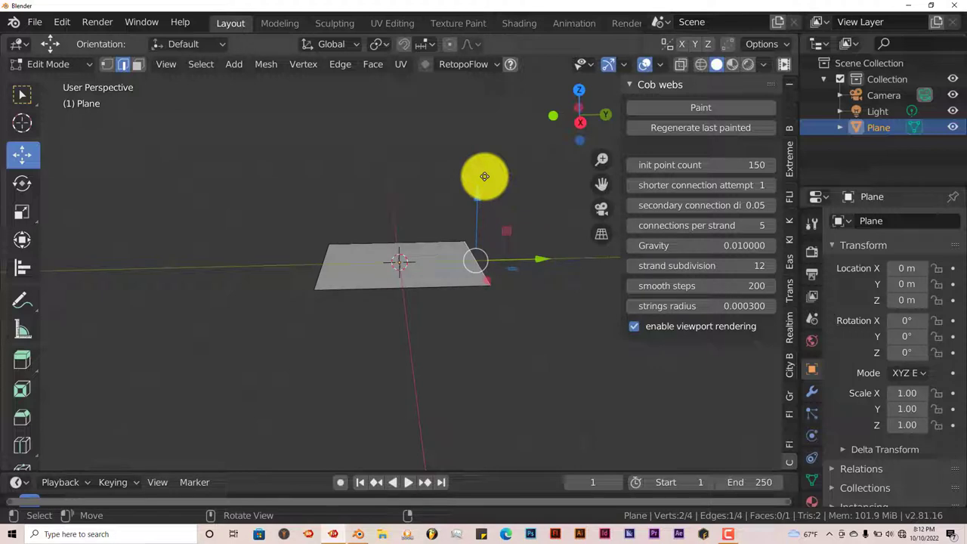
key(e)
click(485, 176)
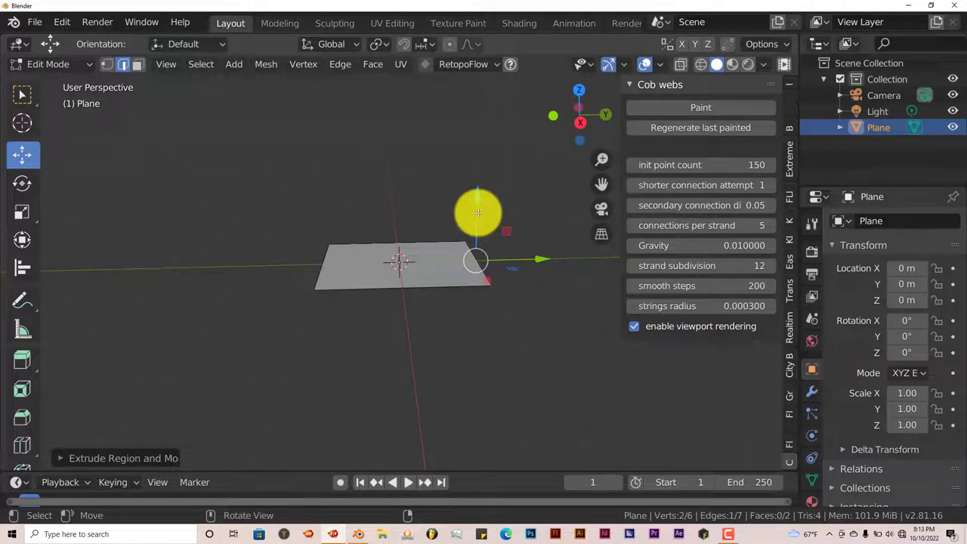
Raise the extruded edge into a wall, extrude its top edge back along Y, and return to Object Mode
drag(476, 218, 482, 79)
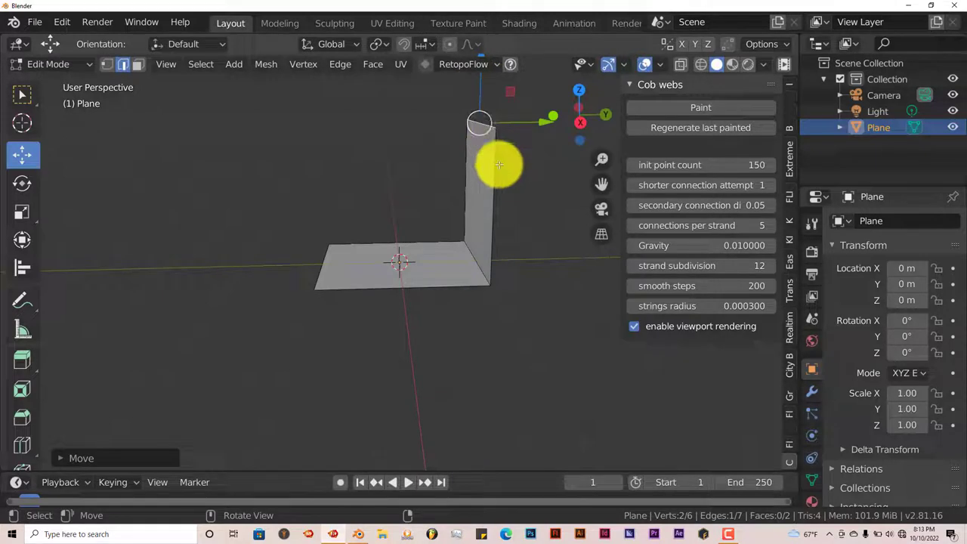
scroll(484, 185, down, 1)
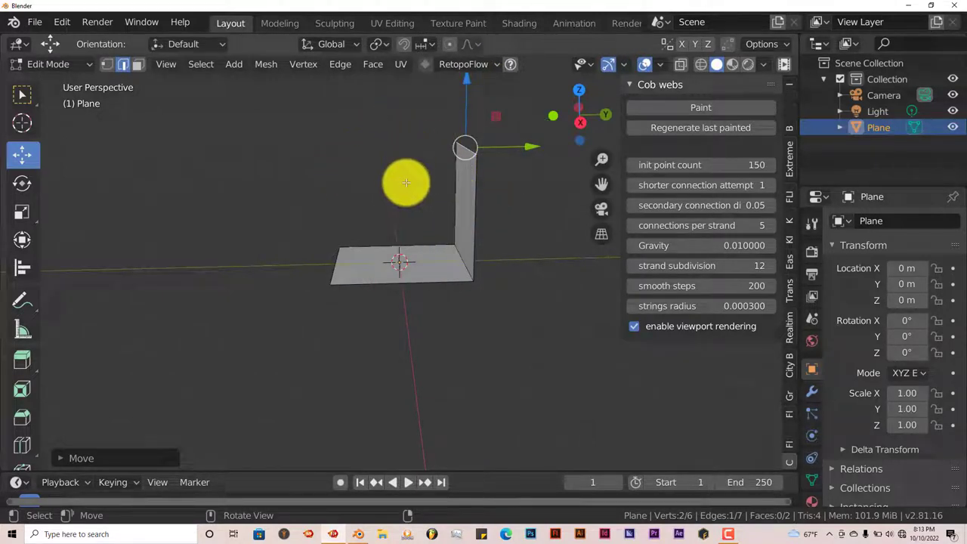
key(e)
click(335, 142)
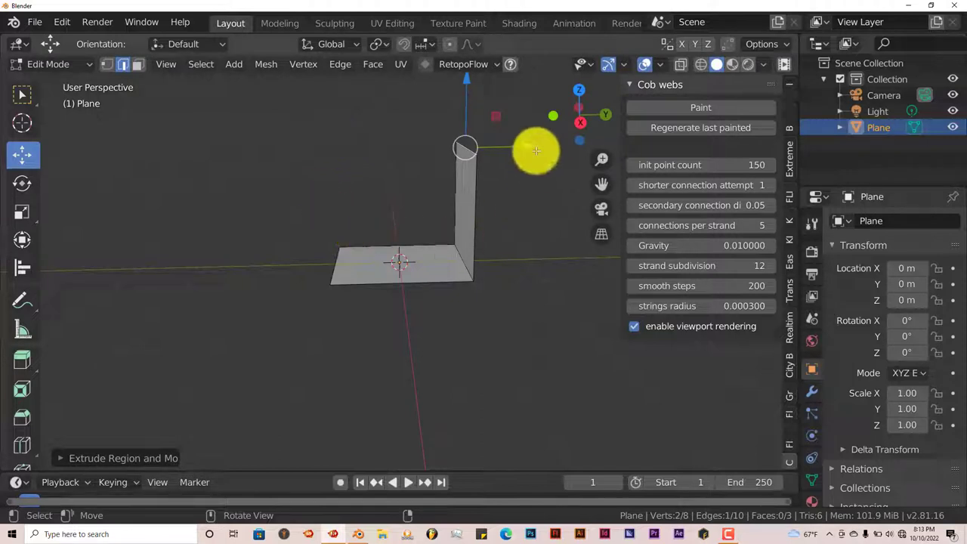
drag(535, 146, 415, 149)
middle_drag(431, 176, 449, 232)
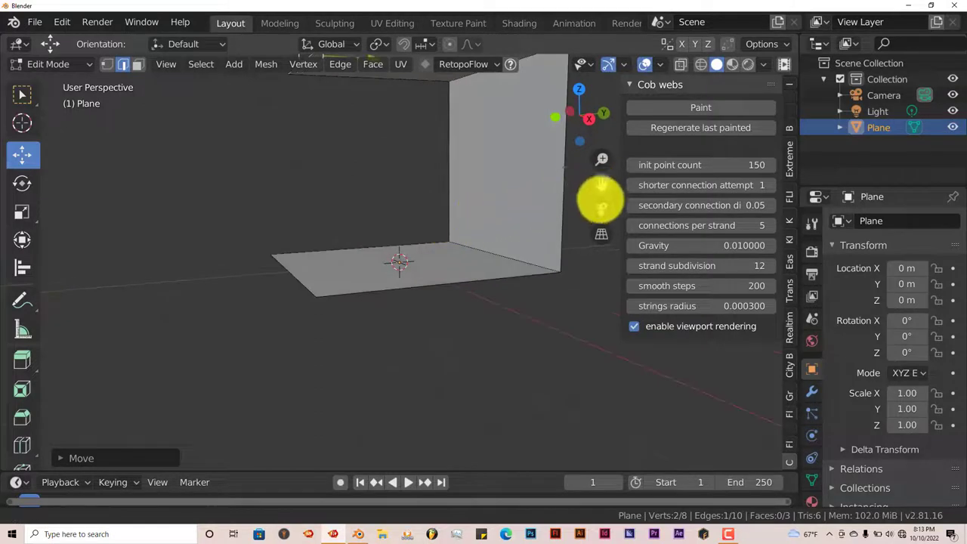
drag(602, 186, 586, 280)
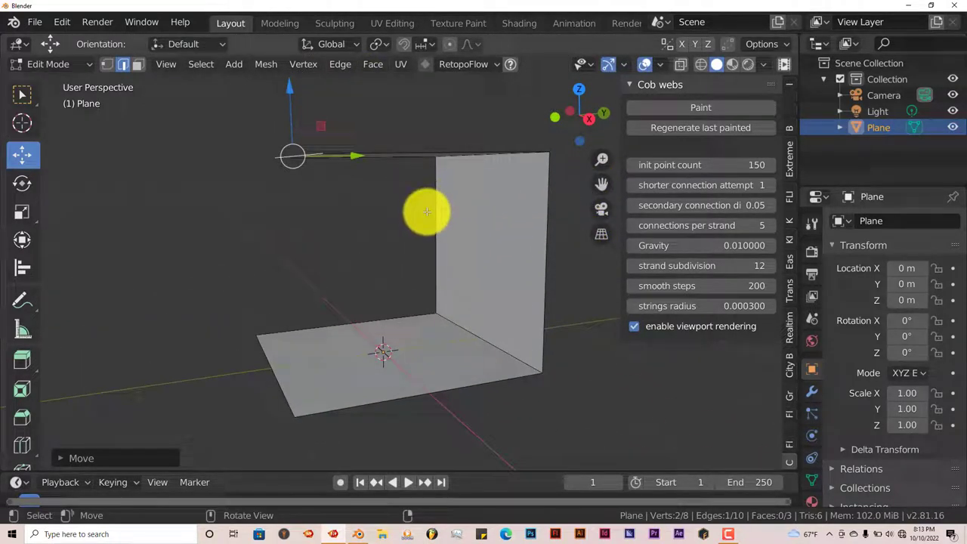
key(Tab)
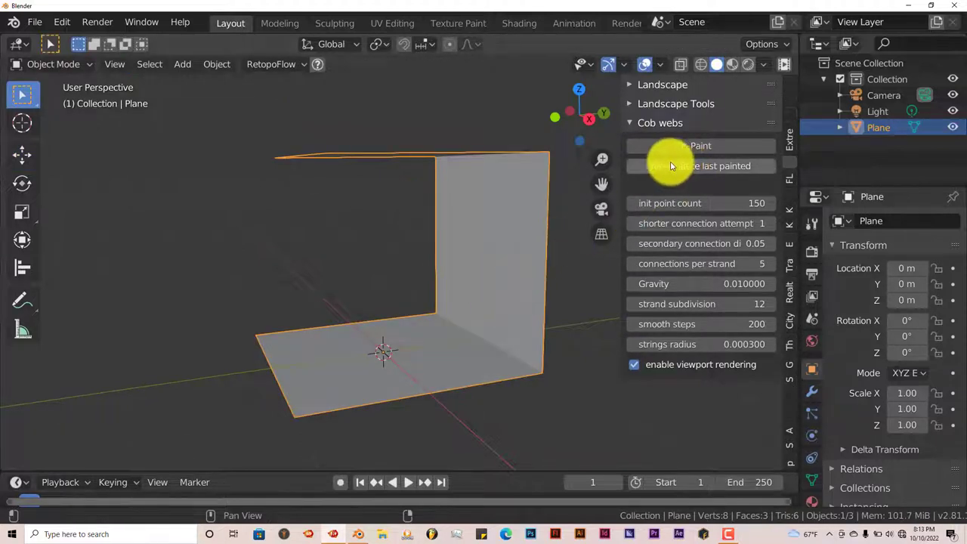
Paint cobweb source strokes on the top, wall and floor planes and generate a 10,856-vertex web
middle_drag(450, 245, 449, 238)
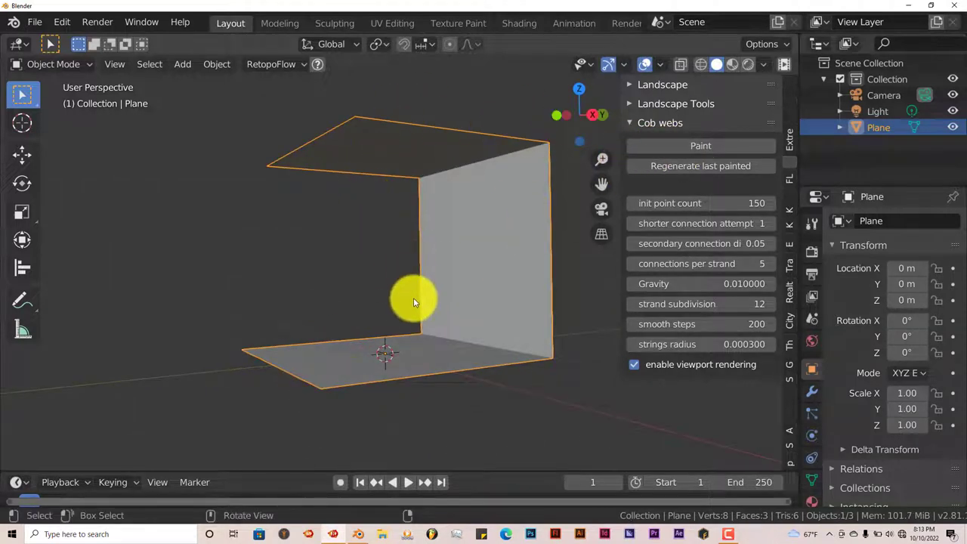
middle_drag(411, 298, 413, 309)
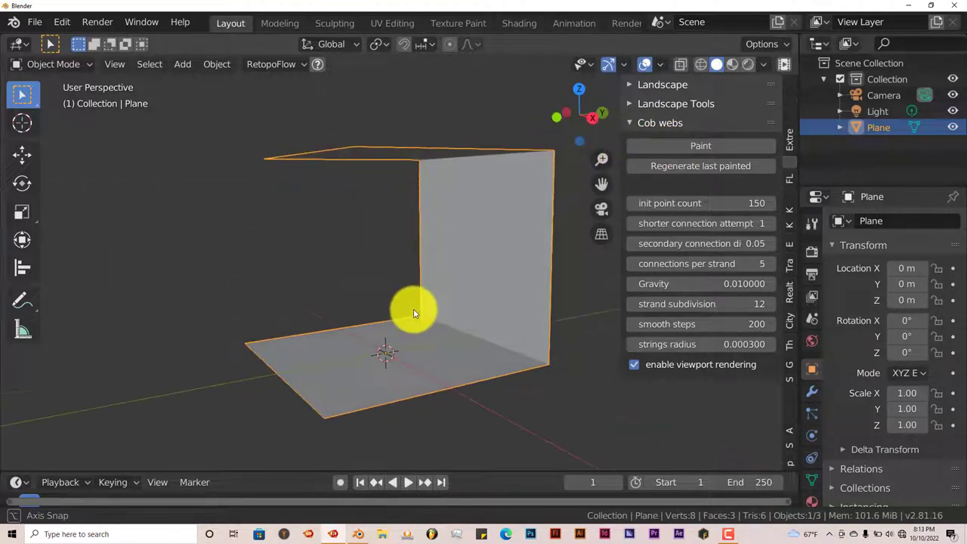
click(675, 144)
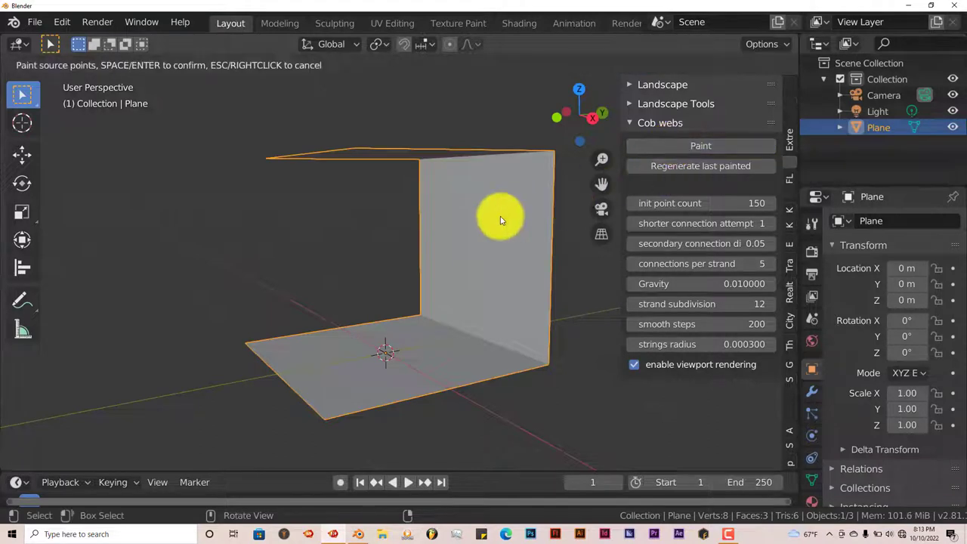
mouse_move(501, 218)
middle_down()
mouse_move(507, 205)
mouse_move(354, 155)
middle_up()
mouse_move(354, 155)
mouse_down()
mouse_move(419, 144)
mouse_move(415, 169)
mouse_move(426, 177)
mouse_move(484, 170)
mouse_up()
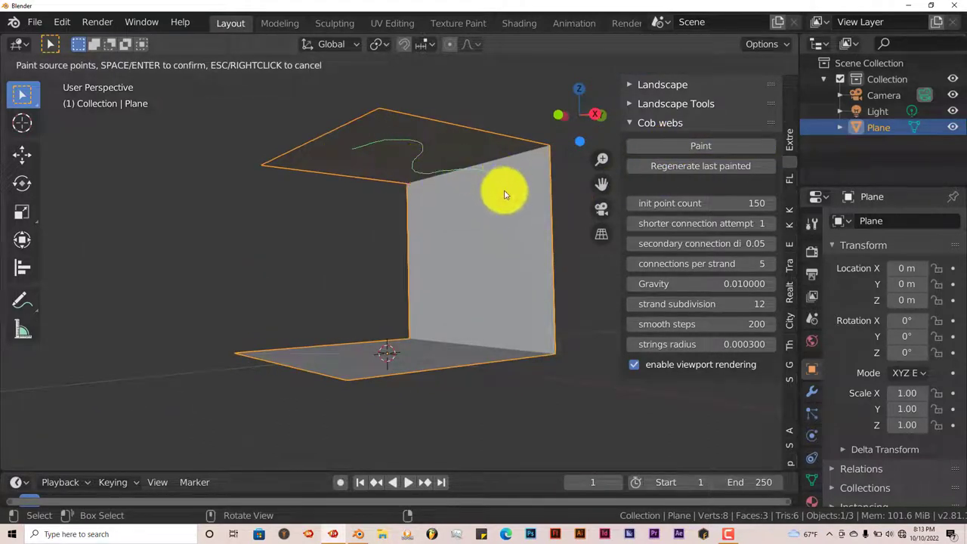
mouse_move(530, 259)
mouse_down()
mouse_move(460, 253)
mouse_move(436, 271)
mouse_move(505, 304)
mouse_move(509, 320)
mouse_move(425, 324)
mouse_move(417, 350)
mouse_move(436, 362)
mouse_move(417, 369)
mouse_move(351, 351)
mouse_move(343, 362)
mouse_move(363, 371)
mouse_move(348, 372)
mouse_move(311, 361)
mouse_up()
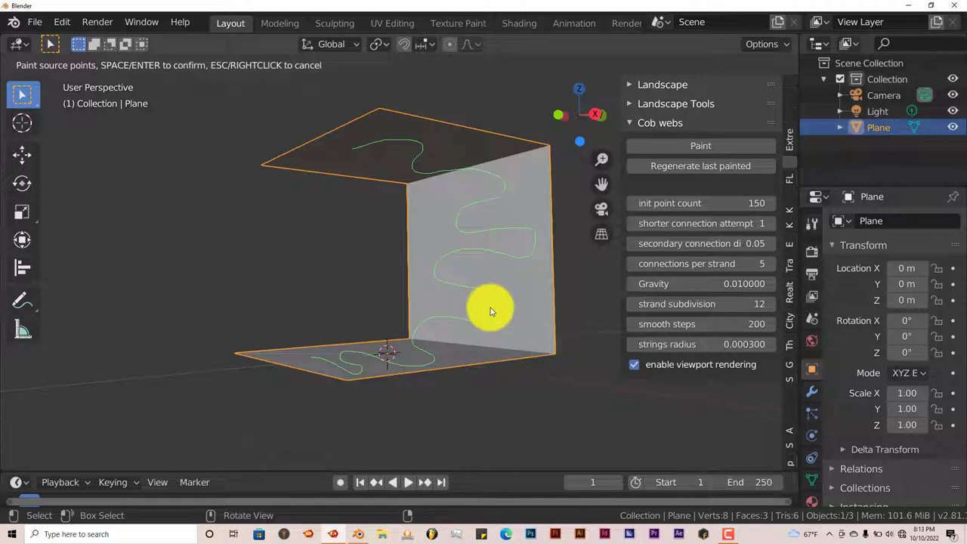
click(429, 197)
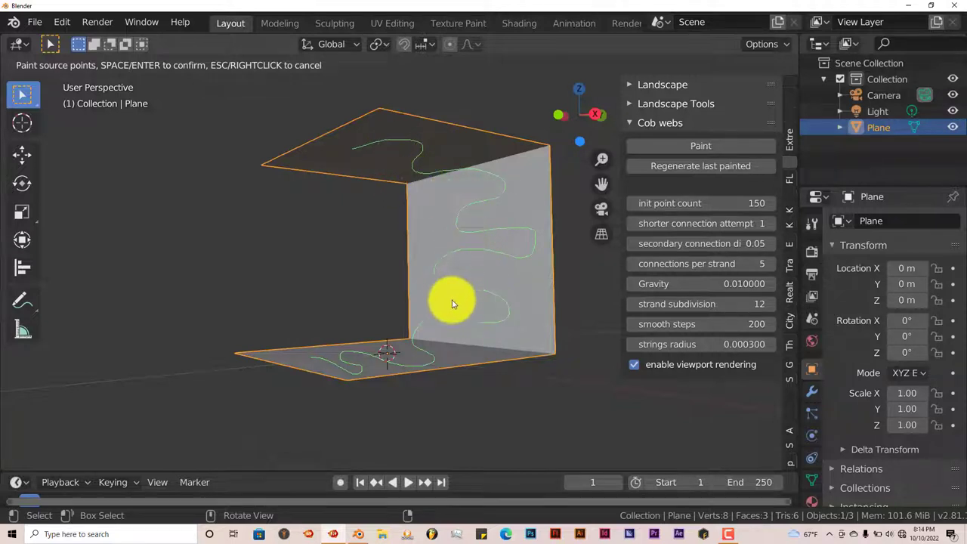
click(474, 266)
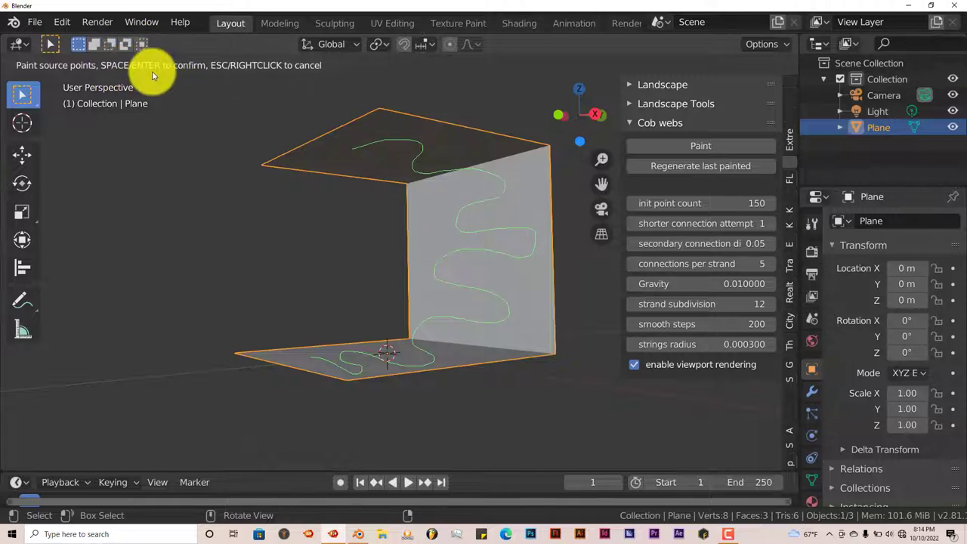
key(Return)
mouse_move(296, 229)
middle_down()
mouse_move(295, 255)
mouse_move(347, 255)
mouse_move(251, 227)
mouse_move(259, 248)
middle_up()
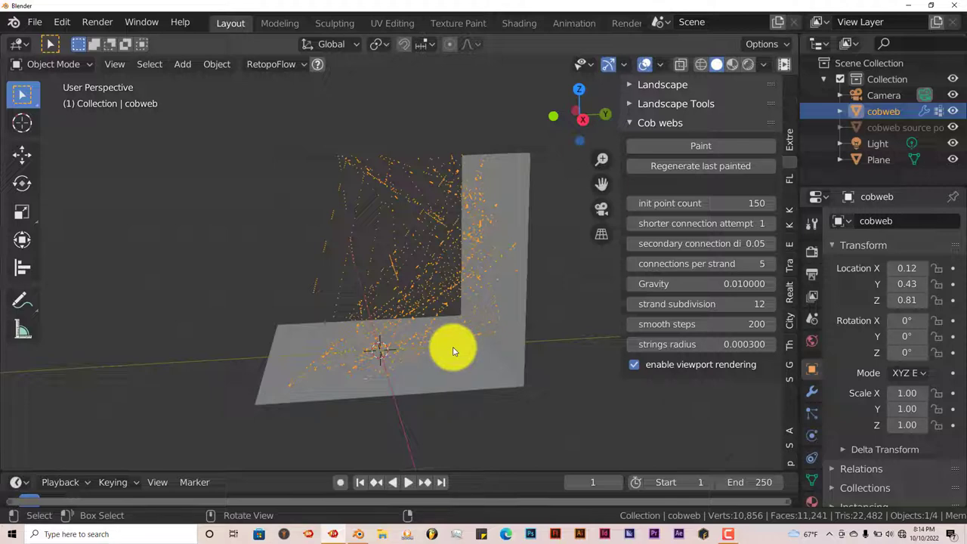
middle_drag(453, 351, 455, 344)
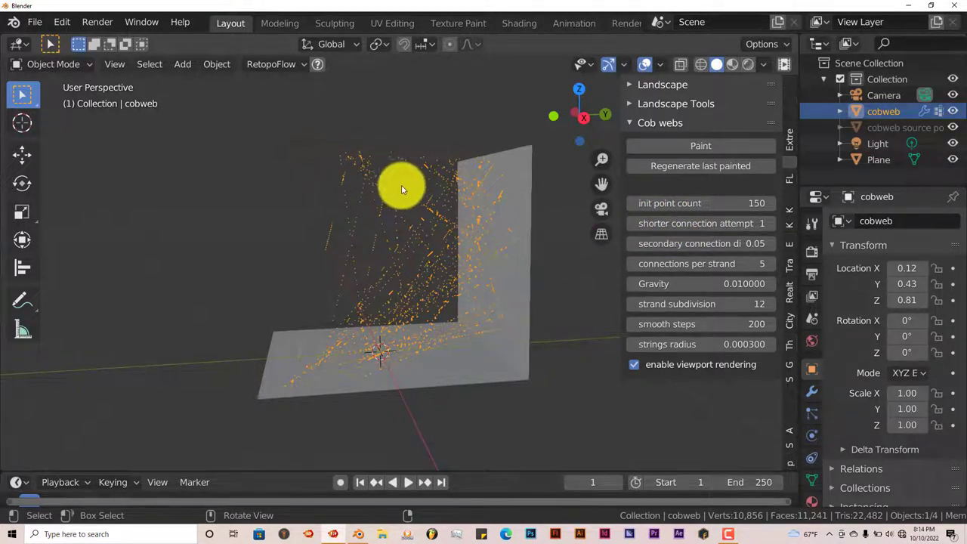
mouse_move(399, 185)
middle_down()
mouse_move(430, 184)
mouse_move(400, 167)
mouse_move(432, 169)
mouse_move(445, 194)
mouse_move(434, 167)
mouse_move(417, 178)
mouse_move(388, 172)
middle_up()
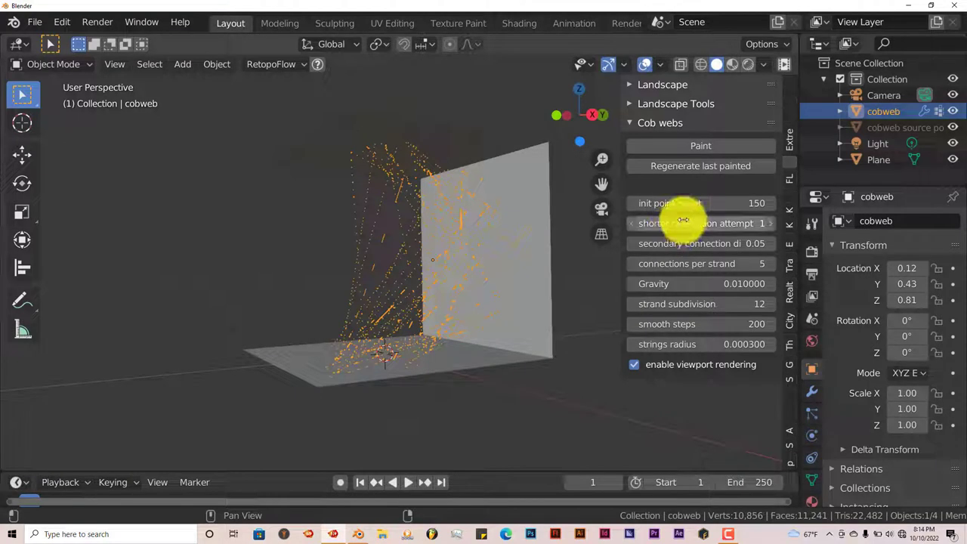
Raise init point count to 155 and regenerate the cobweb
drag(691, 205, 773, 203)
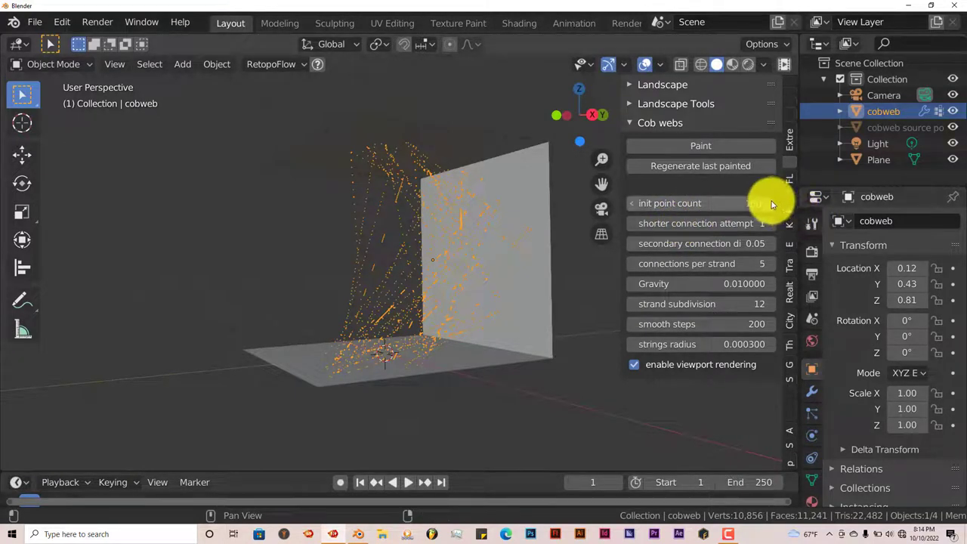
click(703, 167)
mouse_move(486, 254)
middle_down()
mouse_move(447, 270)
mouse_move(481, 293)
mouse_move(470, 261)
mouse_move(410, 272)
mouse_move(424, 283)
middle_up()
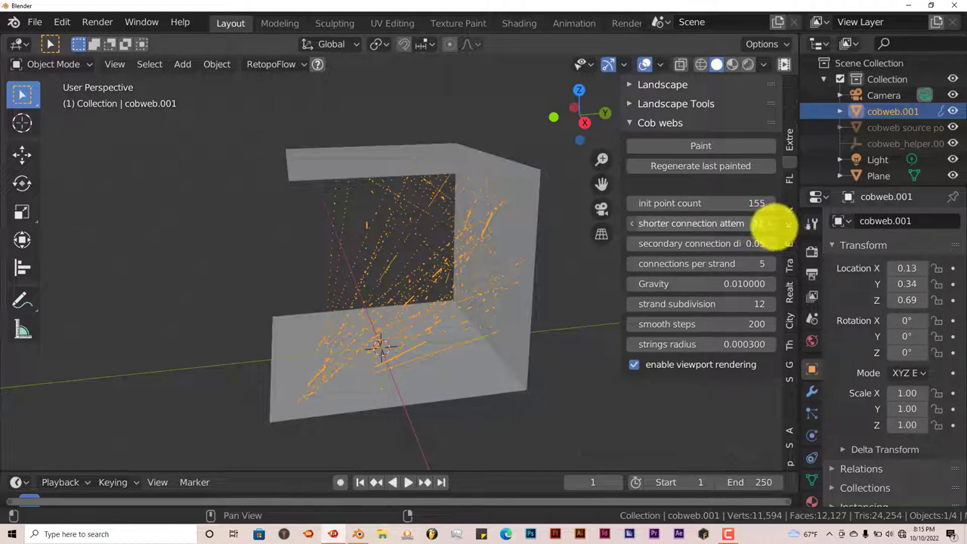
Regenerate with 10 shorter connection attempts, then set attempts back to 1
click(721, 167)
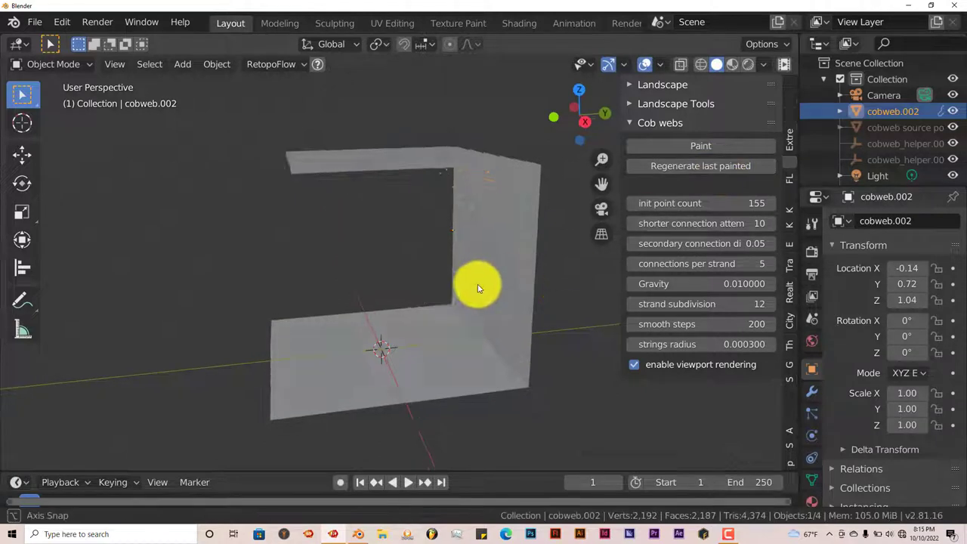
middle_drag(478, 287, 454, 199)
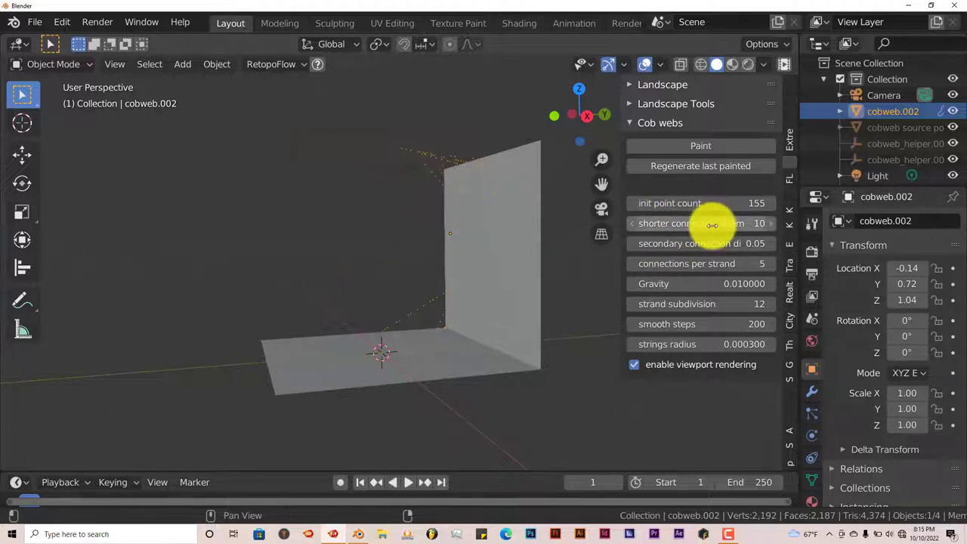
drag(709, 224, 690, 223)
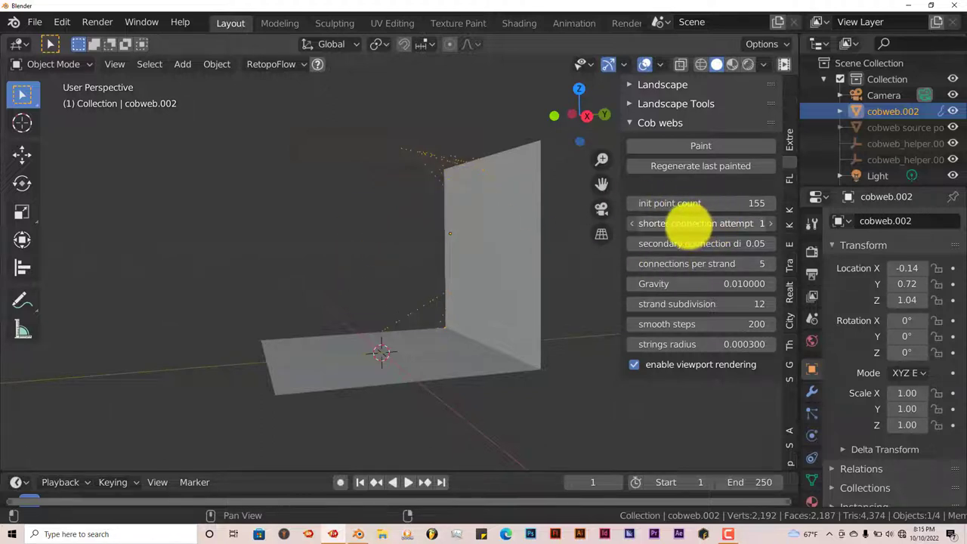
Regenerate the cobweb with the restored settings and widen the N-panel so labels show fully
click(713, 167)
middle_drag(440, 275, 438, 288)
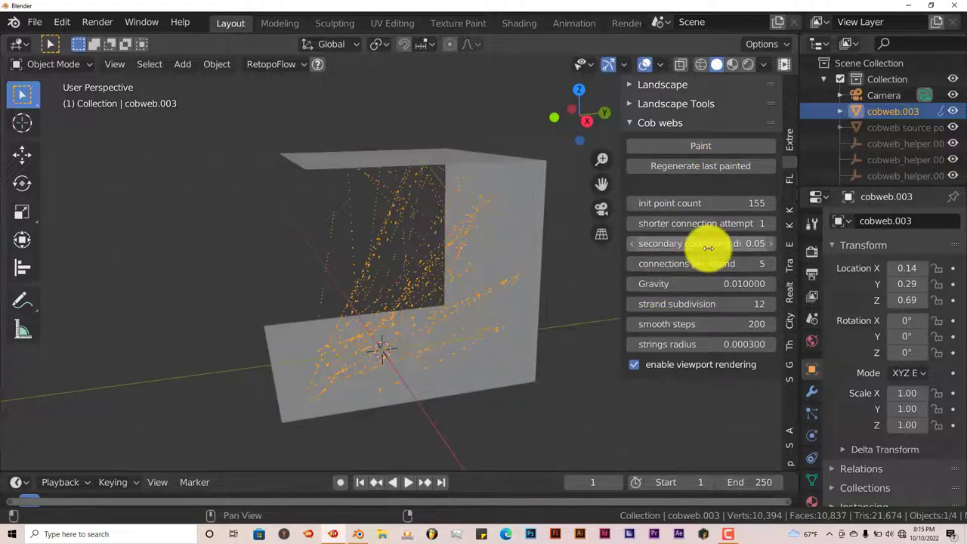
drag(619, 247, 583, 250)
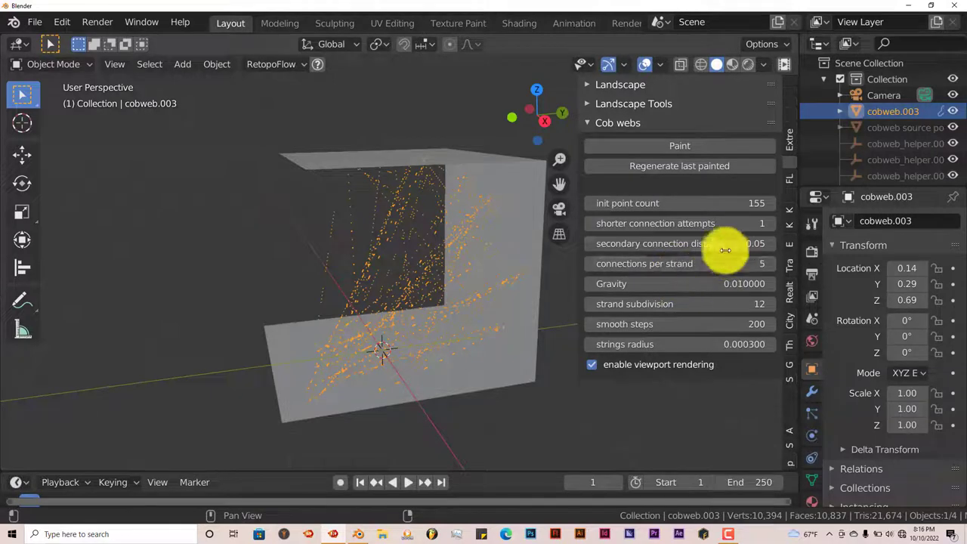
Set secondary connection distance 0.71 and gravity 0.79, regenerating the cobweb after each
drag(724, 245, 750, 245)
click(678, 167)
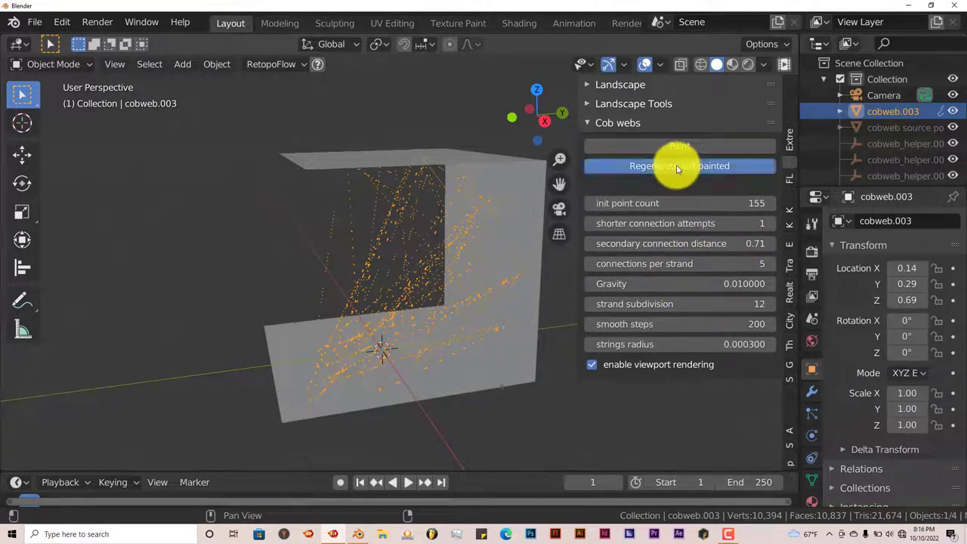
mouse_move(476, 264)
middle_down()
mouse_move(495, 244)
mouse_move(509, 263)
mouse_move(532, 253)
mouse_move(509, 268)
mouse_move(458, 251)
mouse_move(443, 264)
mouse_move(461, 270)
middle_up()
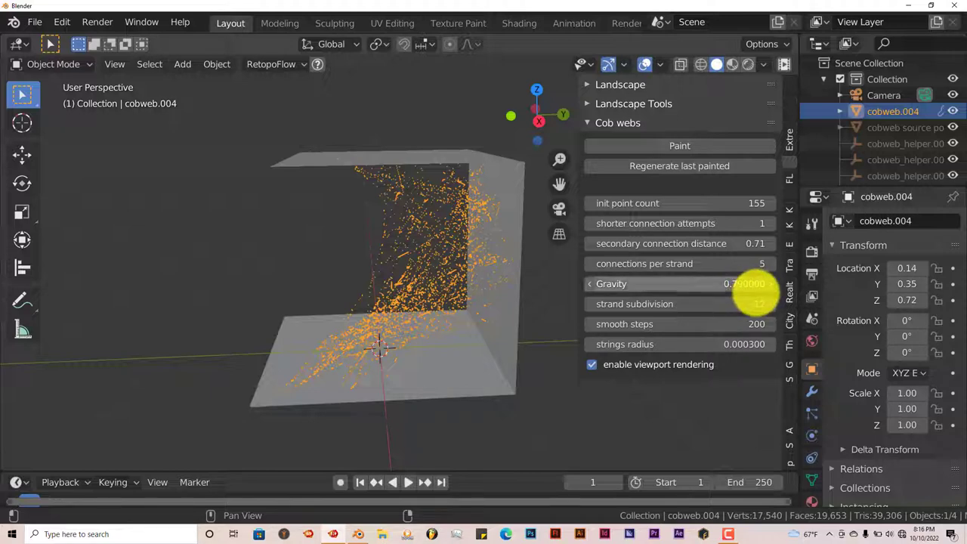
click(705, 166)
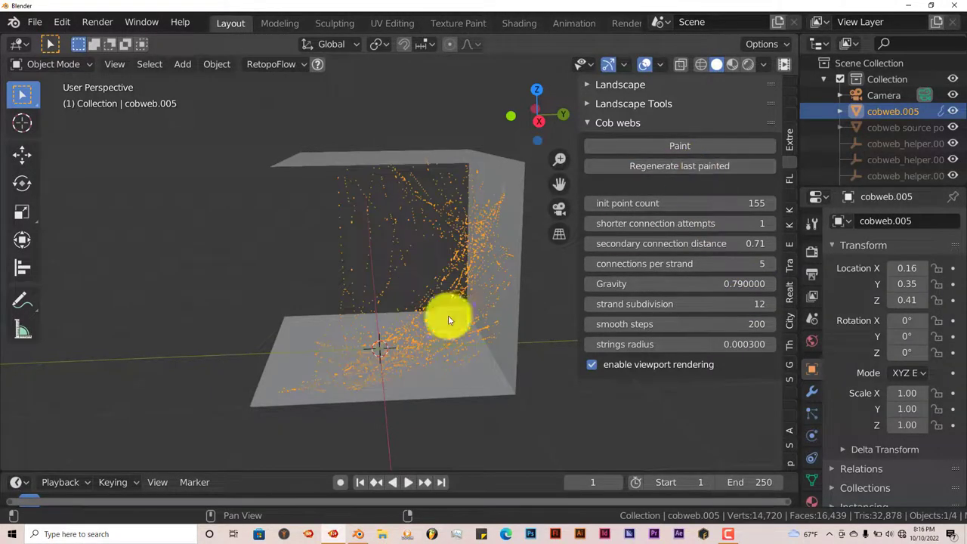
middle_drag(449, 319, 400, 299)
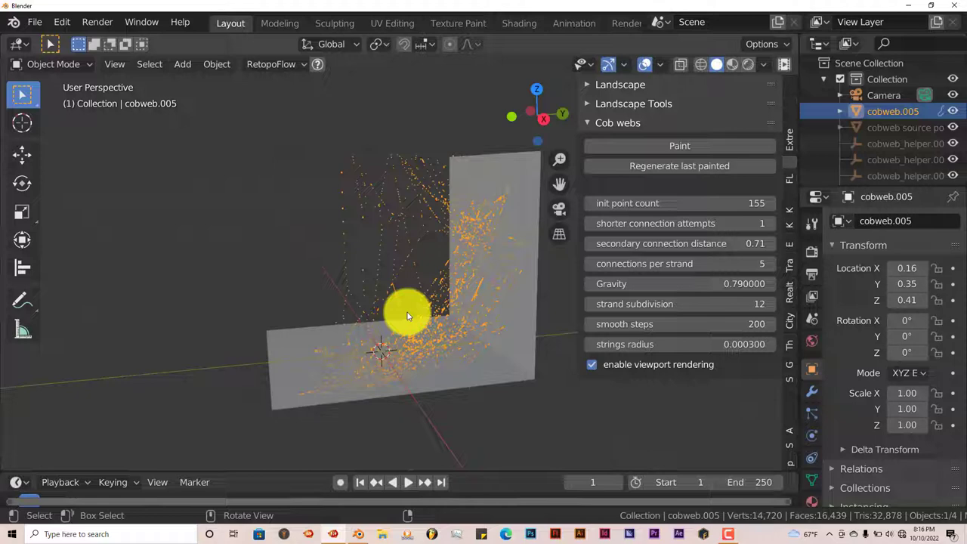
Orbit and zoom around the cobweb's L-shaped corner to inspect it from a lower angle
middle_drag(417, 294, 405, 302)
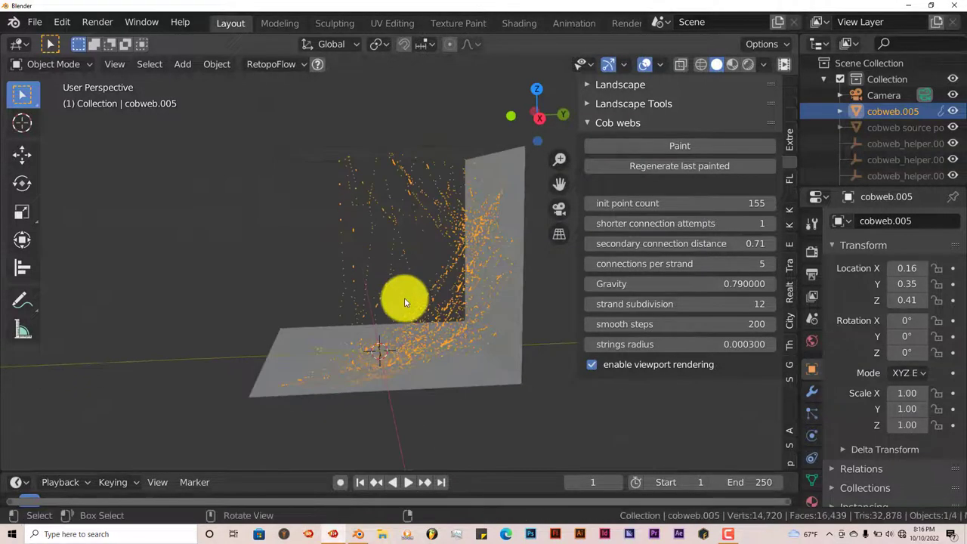
scroll(428, 313, up, 3)
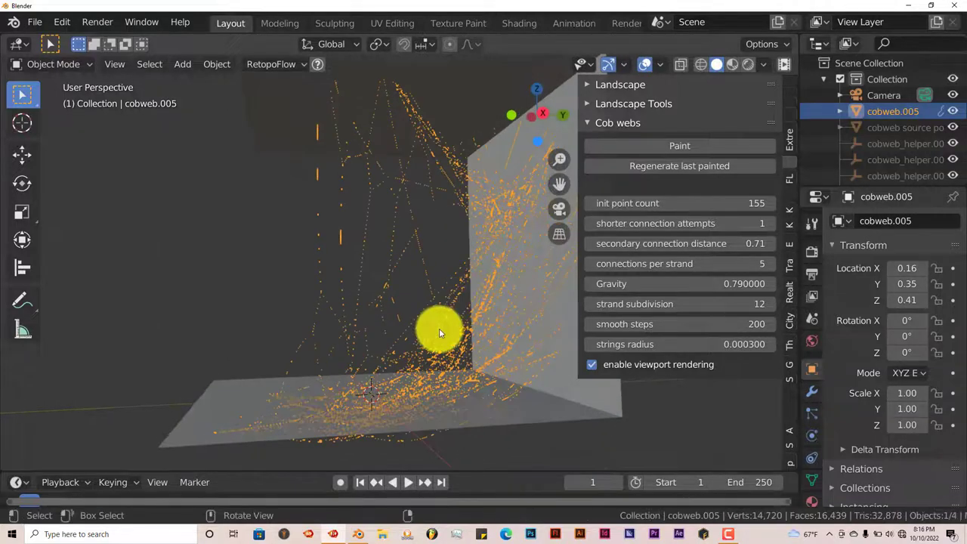
middle_drag(439, 328, 421, 342)
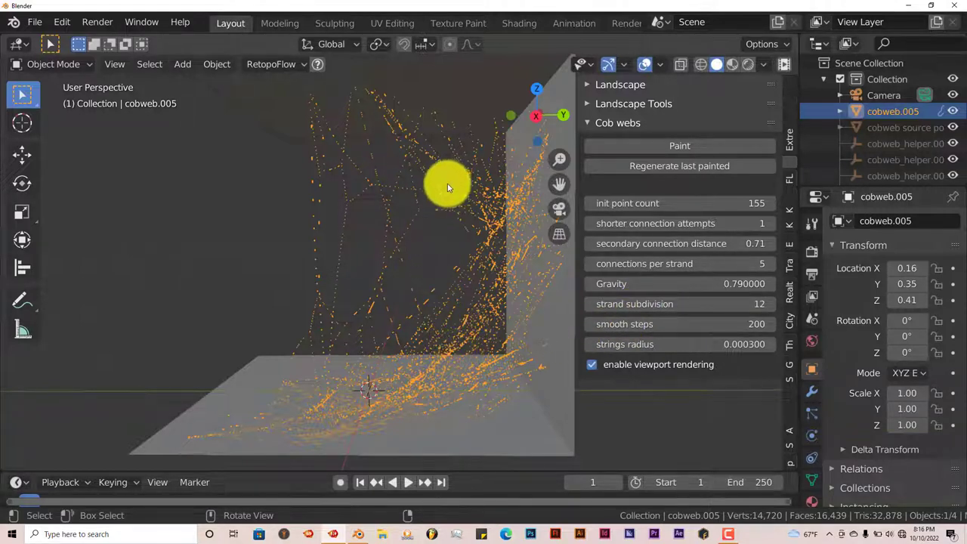
mouse_move(447, 197)
middle_down()
mouse_move(475, 201)
mouse_move(459, 210)
middle_up()
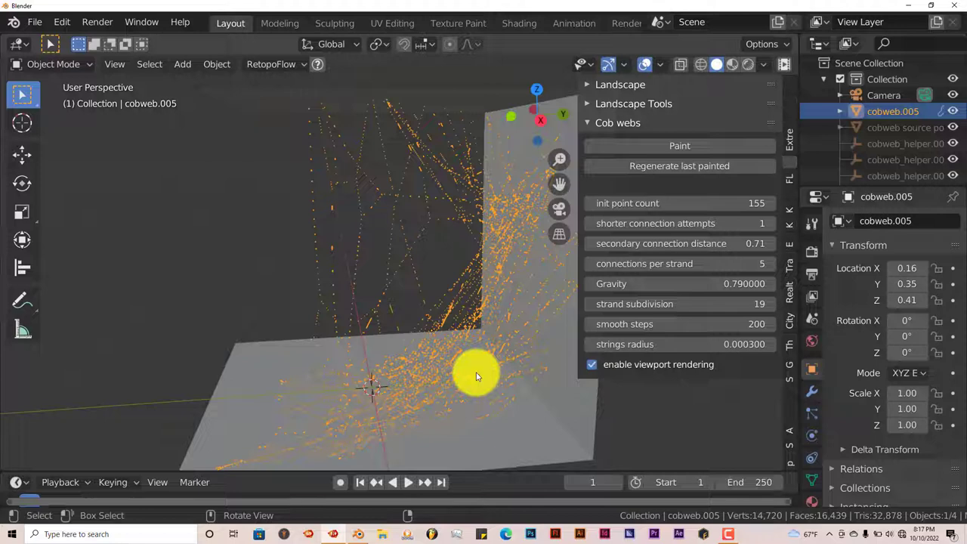
Regenerate the cobweb with strand subdivision 19
click(646, 166)
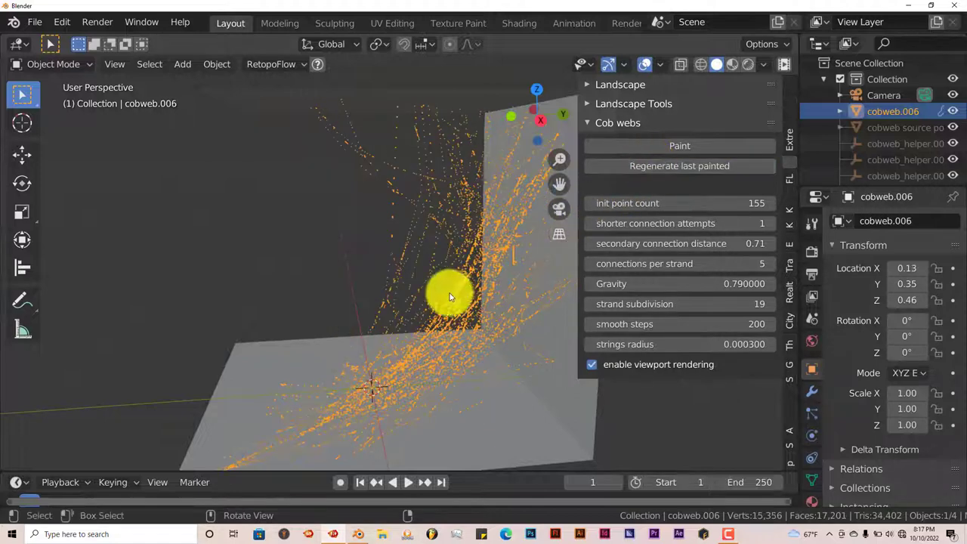
middle_drag(449, 296, 501, 291)
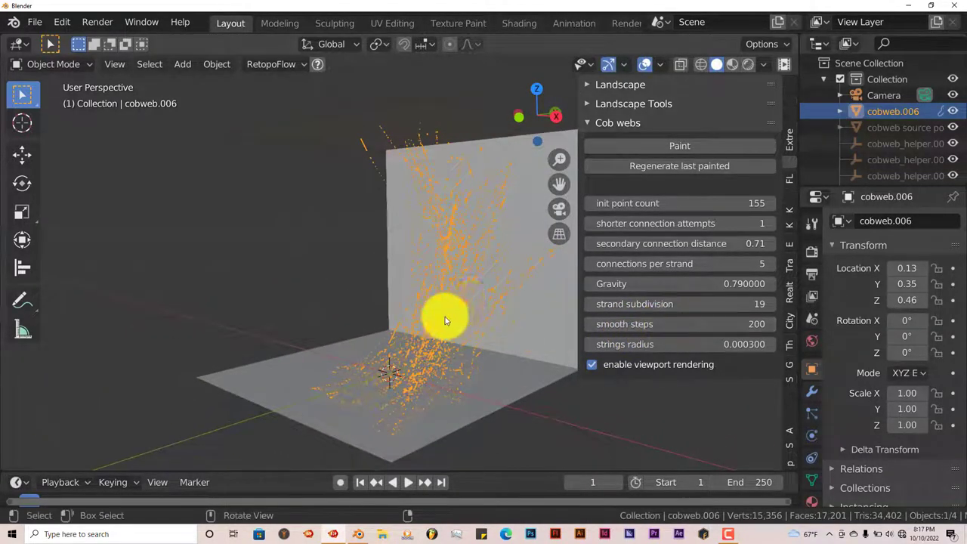
middle_drag(443, 320, 414, 325)
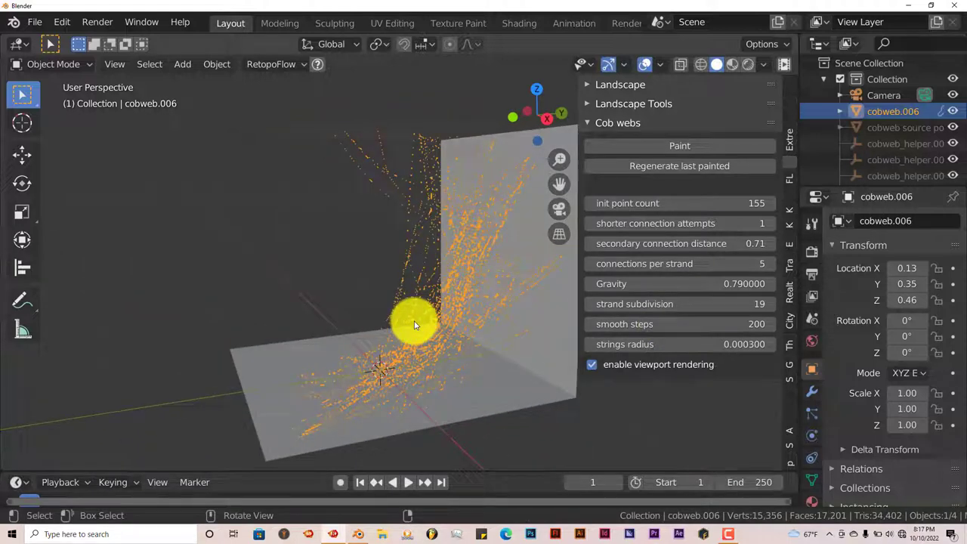
Raise smooth steps from 200 to 227 and rebuild the web as cobweb.007
drag(681, 328, 696, 329)
click(695, 168)
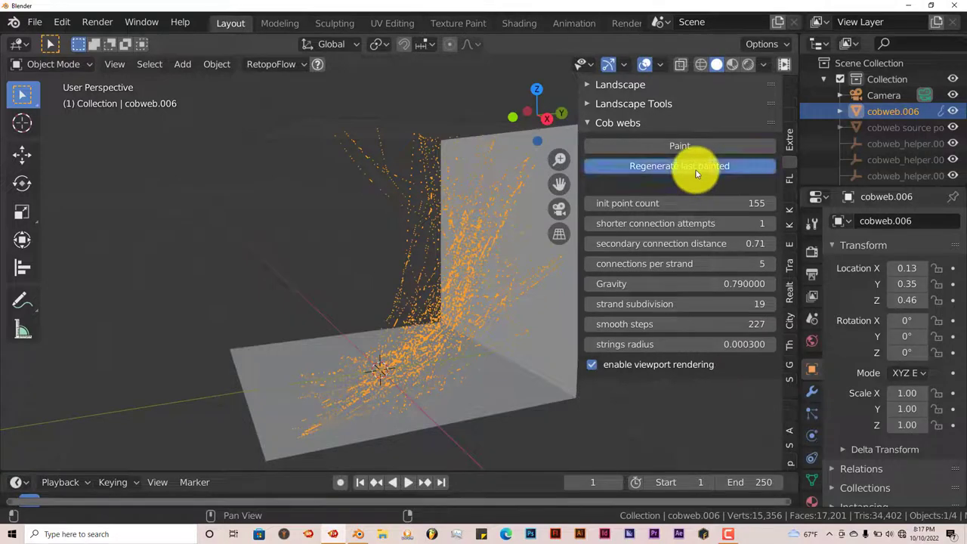
middle_drag(502, 319, 480, 319)
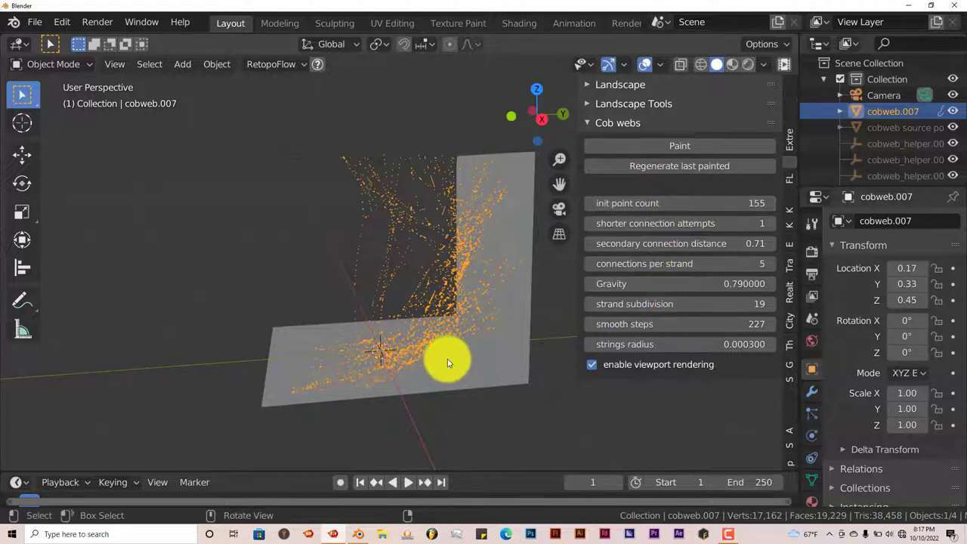
middle_drag(447, 360, 464, 350)
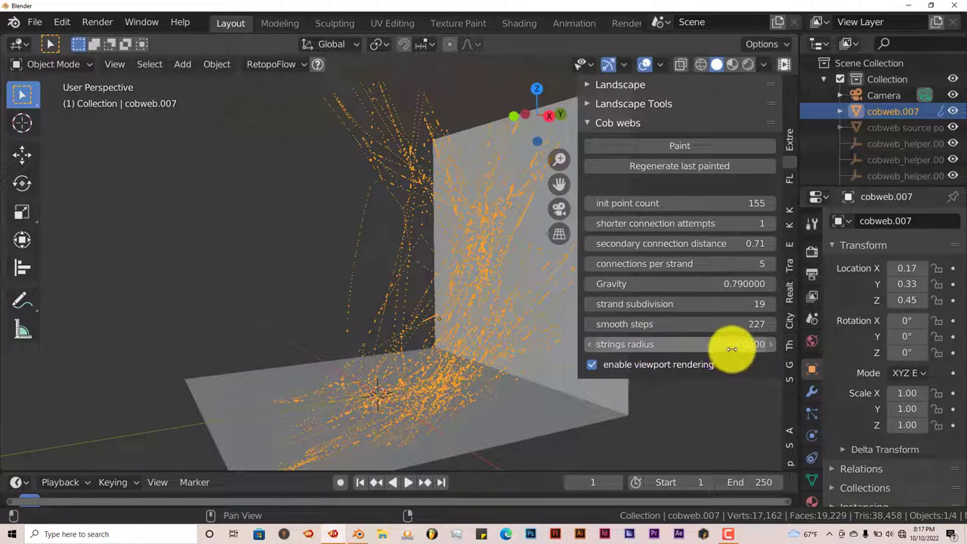
Increase strings radius to 0.870300 and regenerate, producing thick strands
mouse_move(733, 348)
mouse_down()
mouse_move(719, 345)
mouse_move(748, 345)
mouse_up()
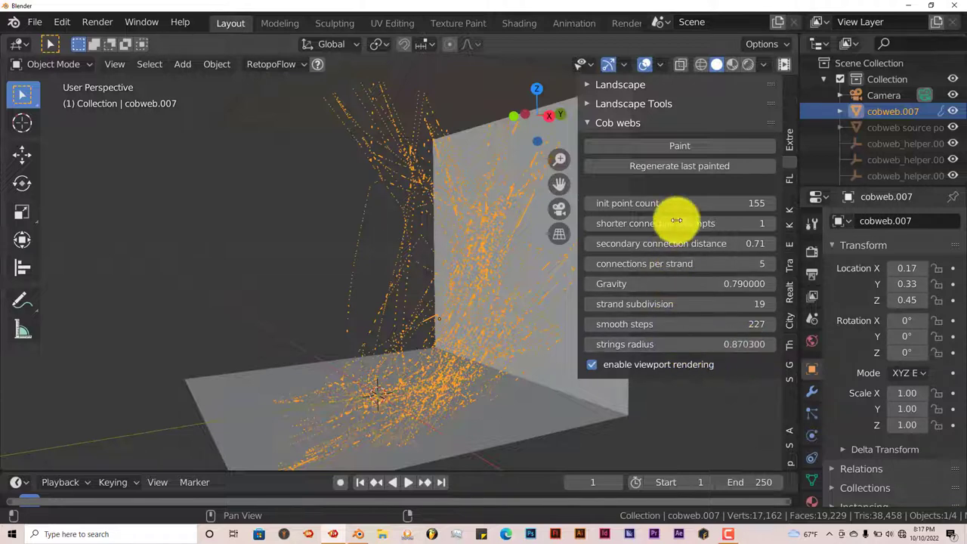
click(682, 166)
scroll(477, 269, down, 6)
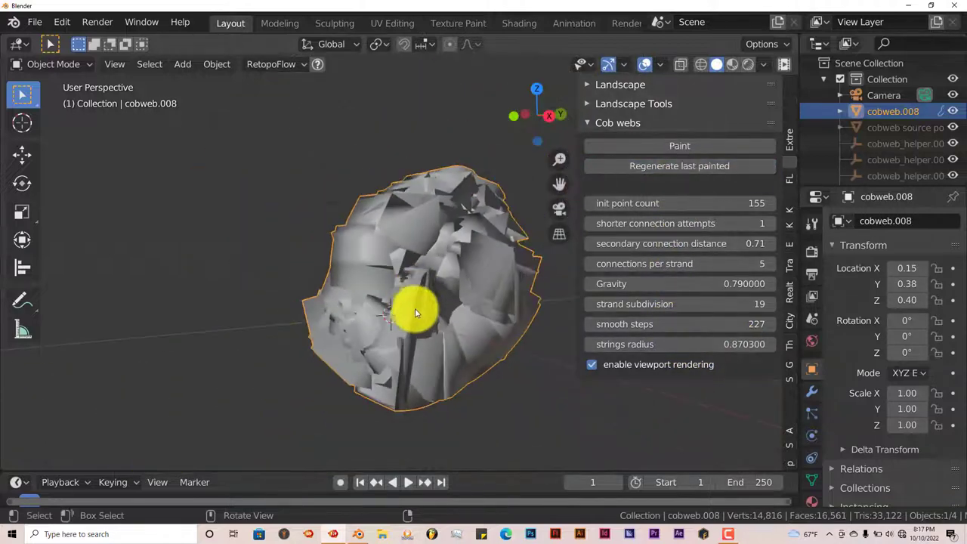
middle_drag(413, 316, 687, 348)
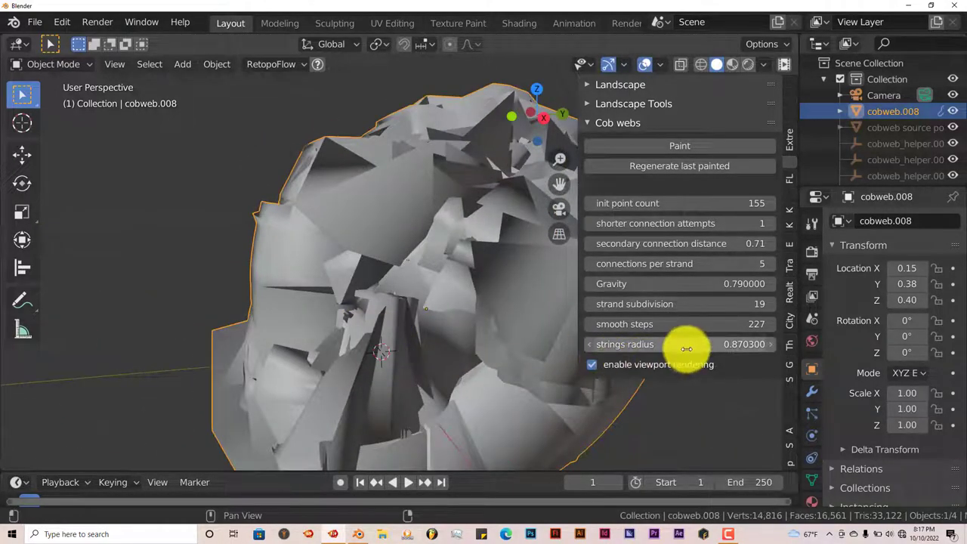
Reset strings radius to its default 0.000300 and regenerate the web as cobweb.009
right_click(686, 348)
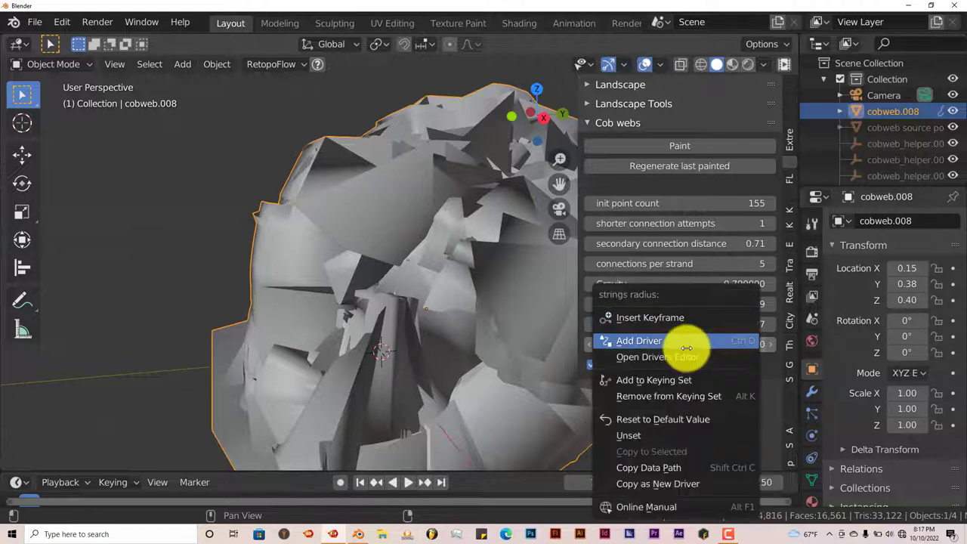
click(659, 419)
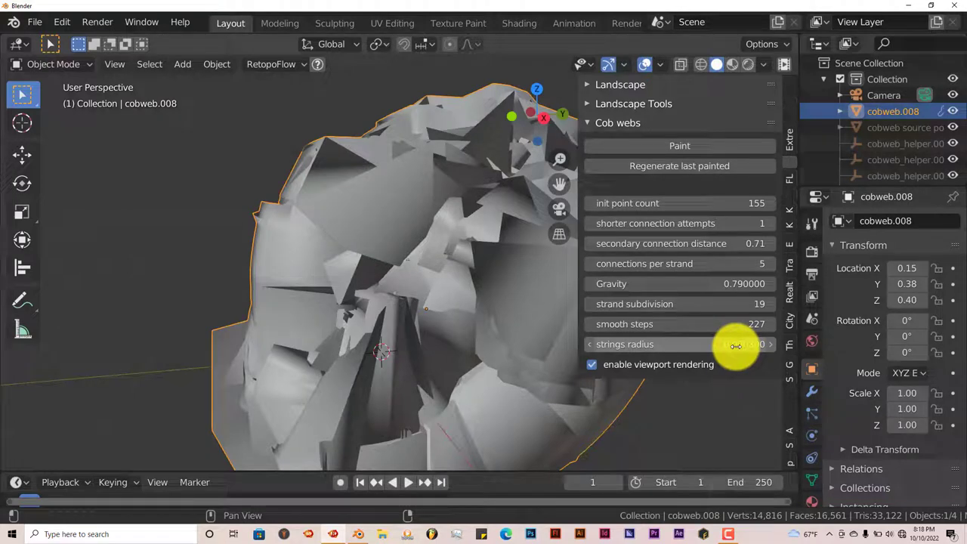
click(688, 165)
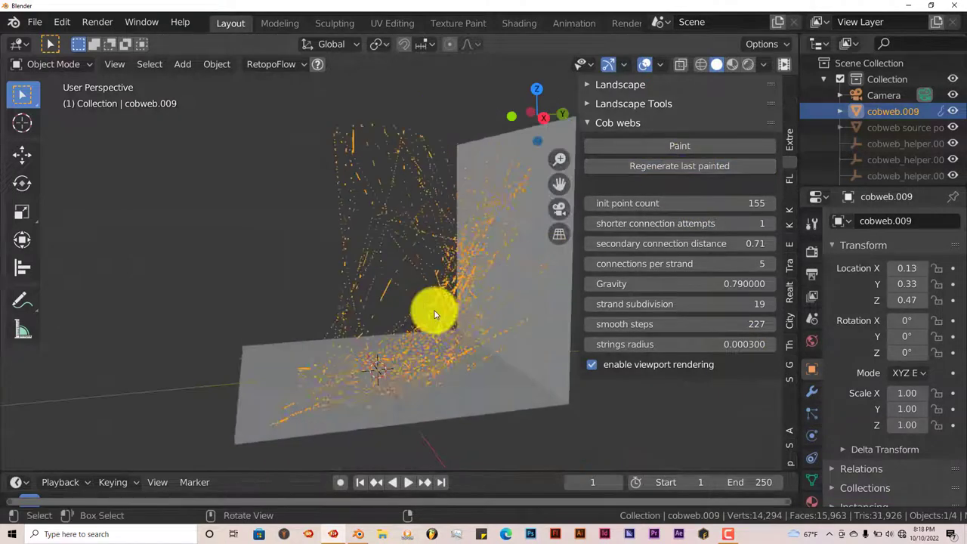
Widen the Properties editor so cobweb.009's location values read in full
middle_drag(435, 312, 428, 350)
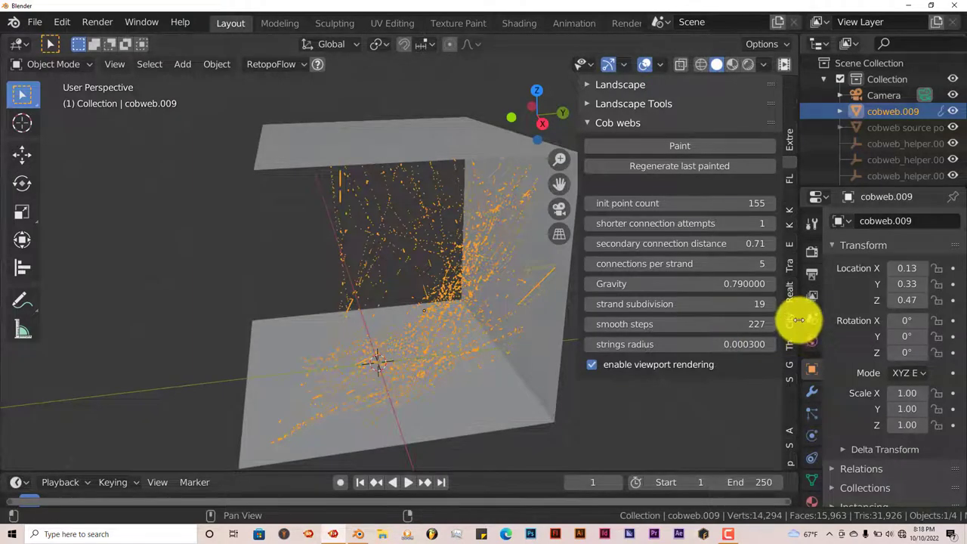
drag(799, 320, 765, 319)
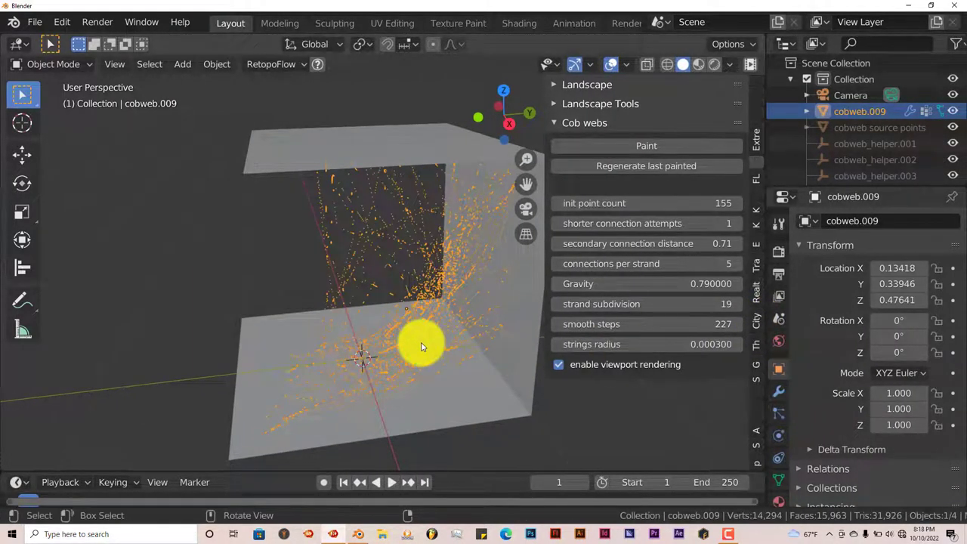
middle_drag(422, 347, 441, 208)
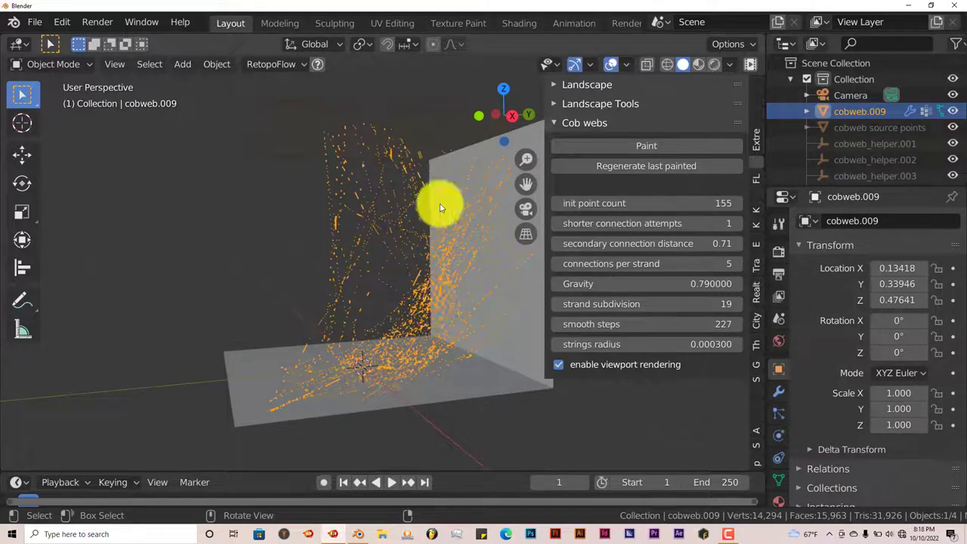
mouse_move(441, 208)
mouse_down()
mouse_move(388, 292)
mouse_move(387, 261)
mouse_up()
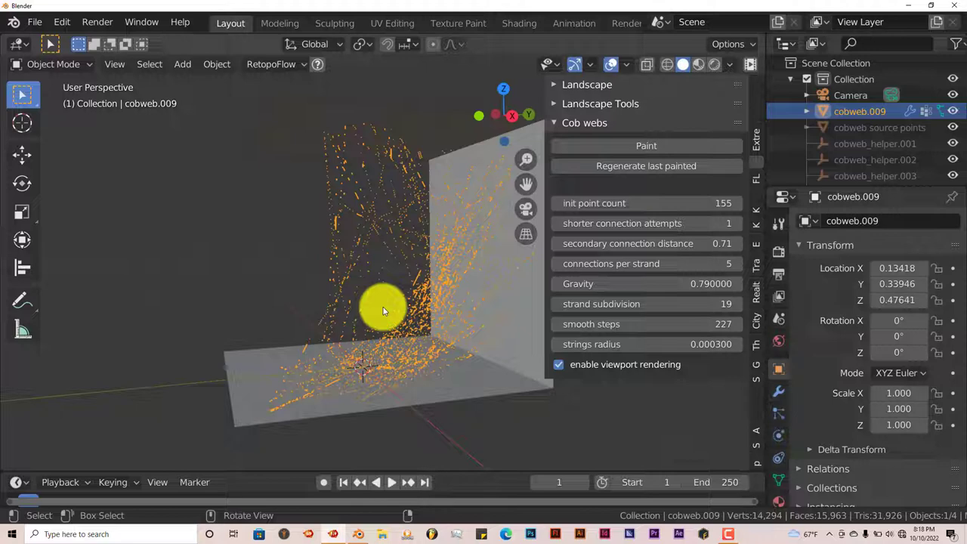
Review cobweb.009's Screw and Solidify modifiers and Apply All, leaving an empty modifier stack
click(782, 395)
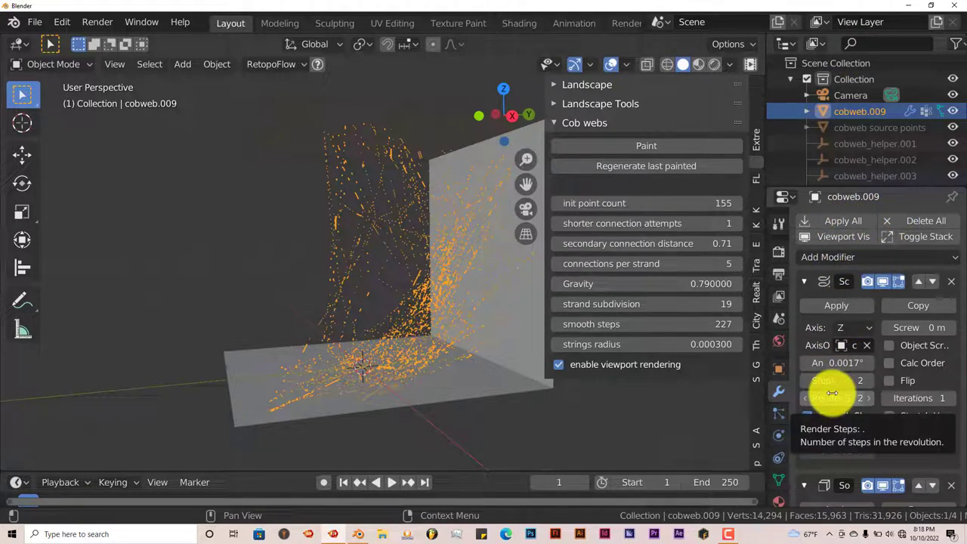
scroll(832, 392, down, 7)
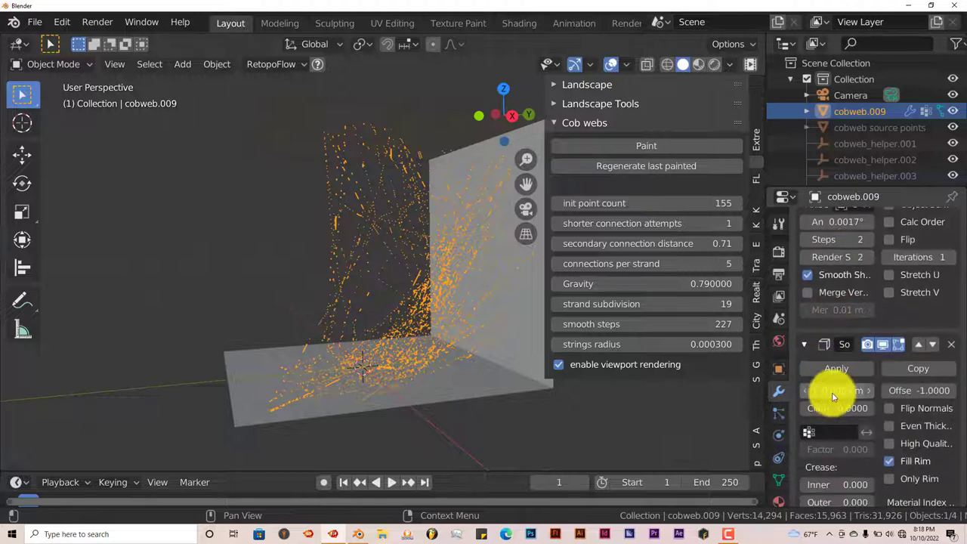
scroll(832, 393, up, 7)
scroll(833, 389, down, 1)
scroll(835, 379, down, 5)
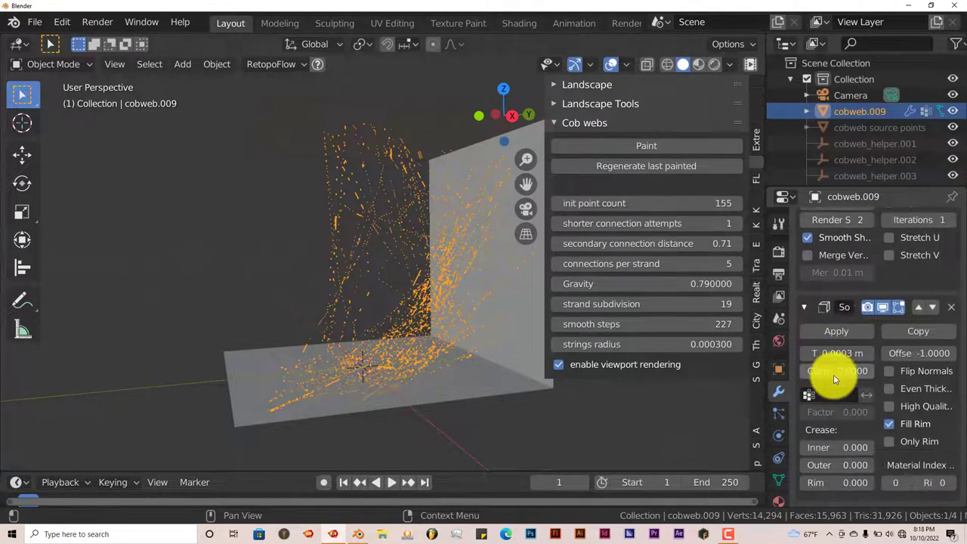
scroll(835, 379, up, 4)
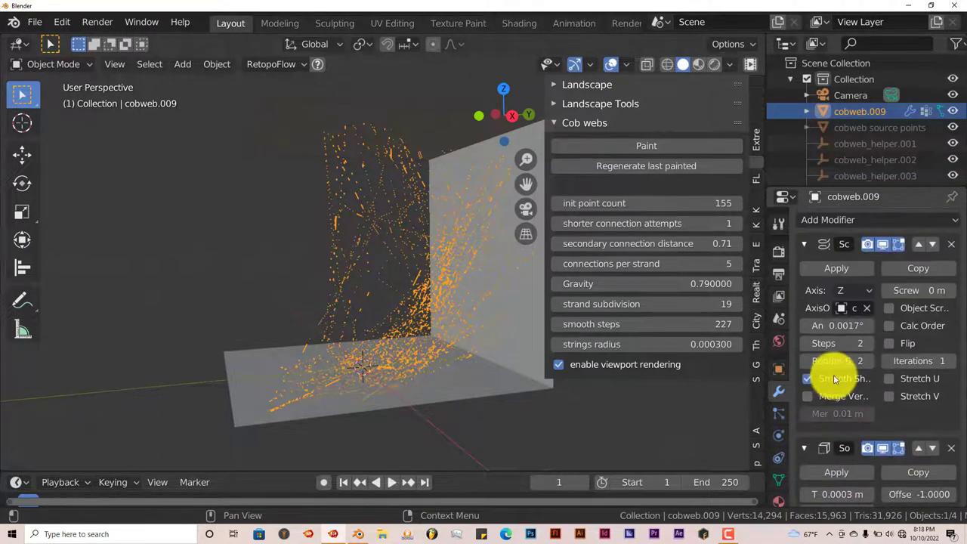
click(840, 221)
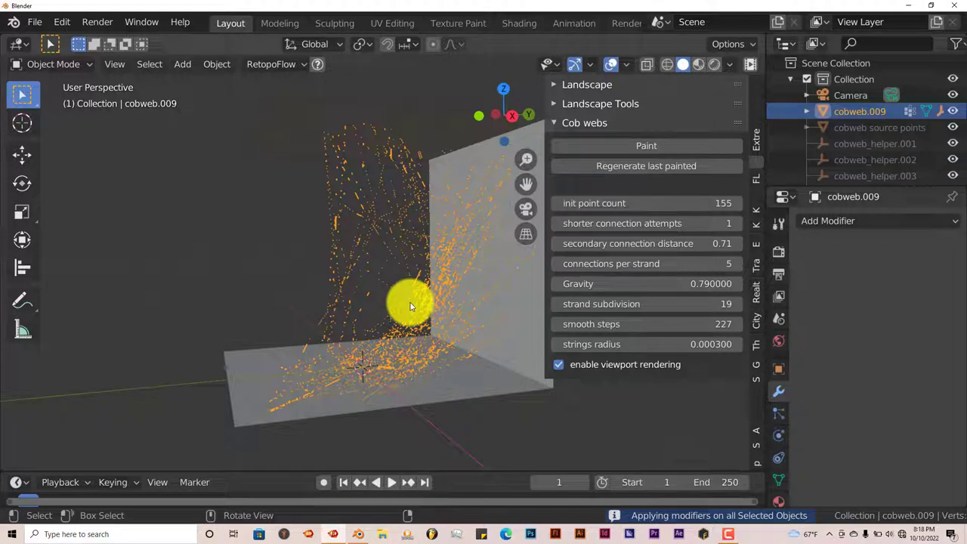
scroll(411, 306, up, 3)
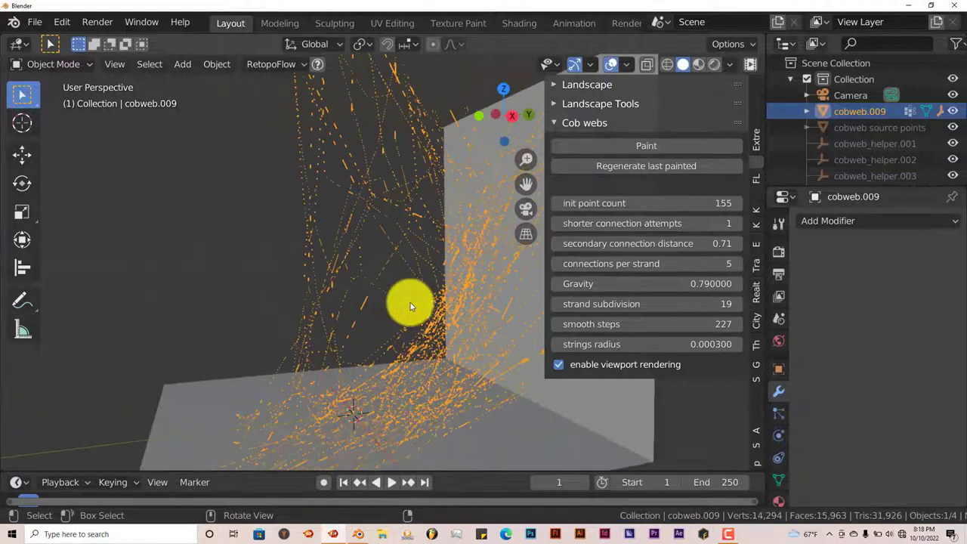
scroll(410, 306, down, 4)
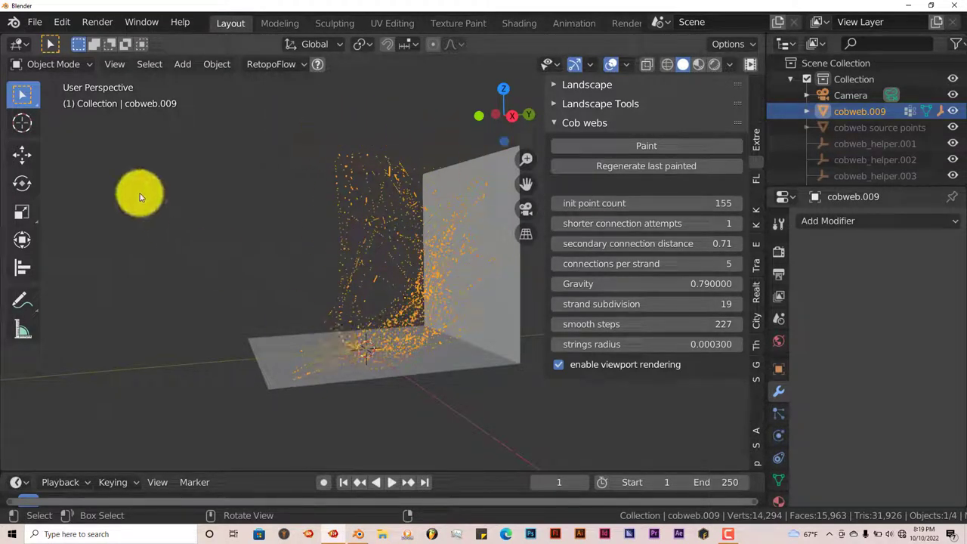
Export the selected cobweb.009 as a Wavefront OBJ to the Desktop named cobweb.obj, Selection Only
click(59, 21)
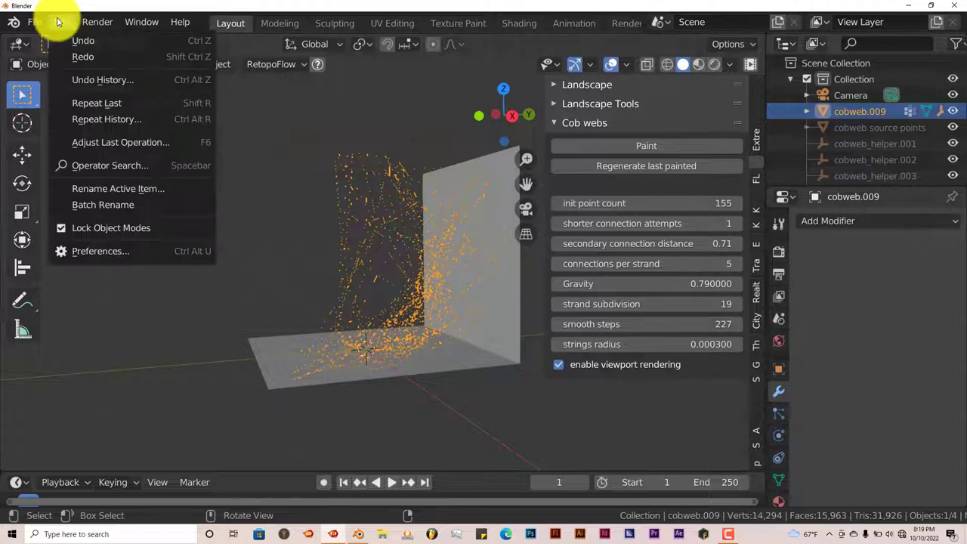
mouse_move(31, 21)
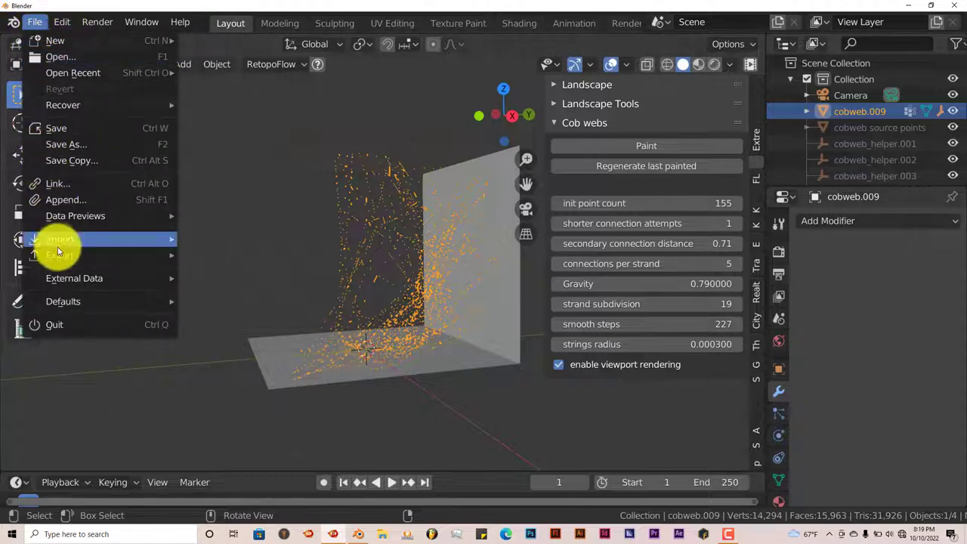
mouse_move(59, 257)
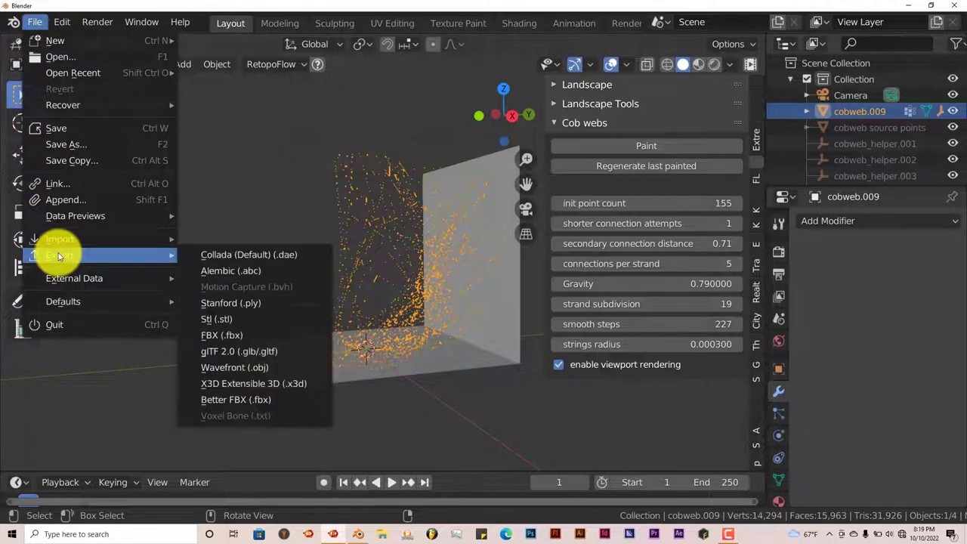
click(216, 368)
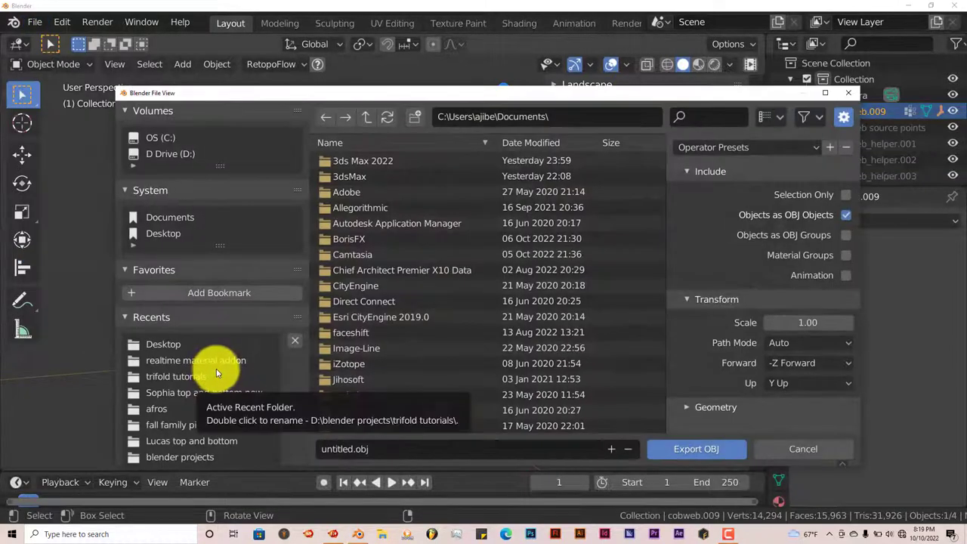
click(846, 195)
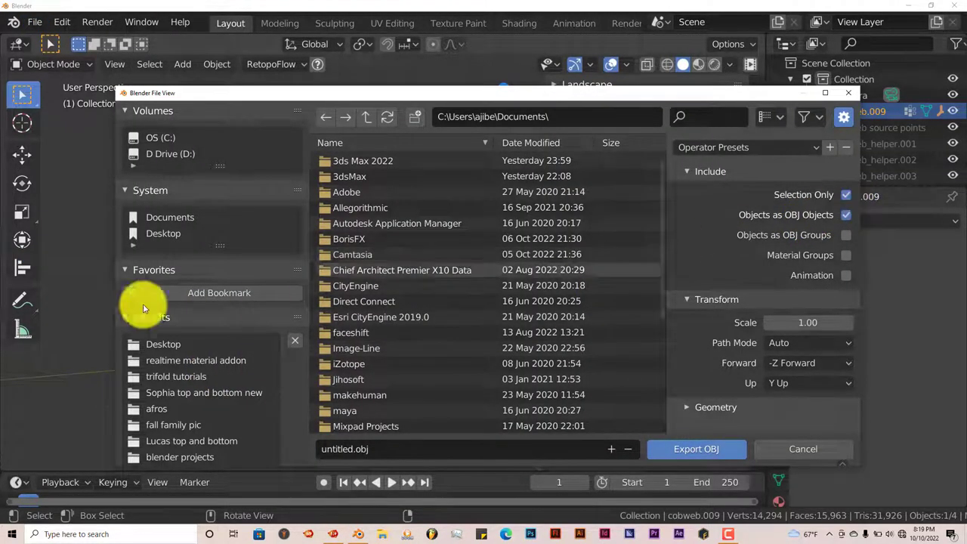
click(171, 234)
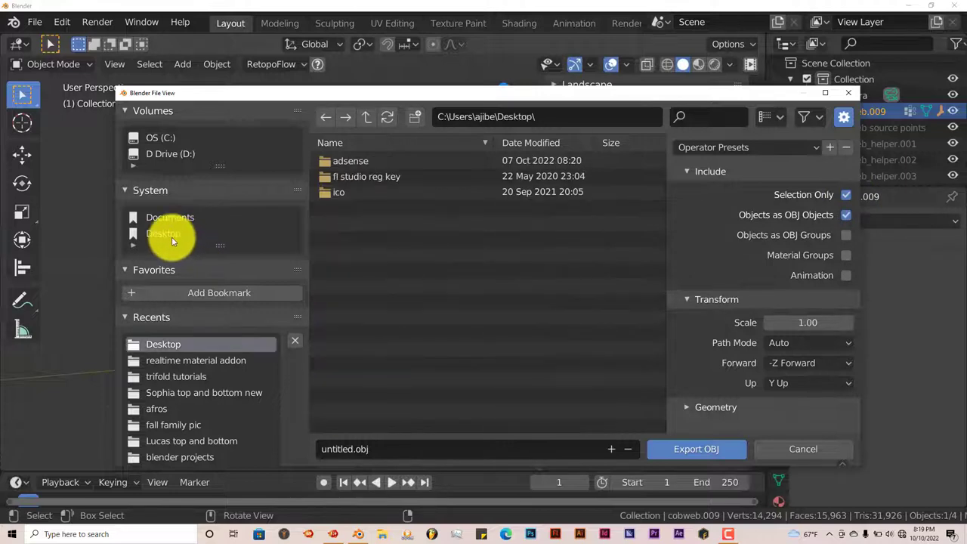
click(384, 449)
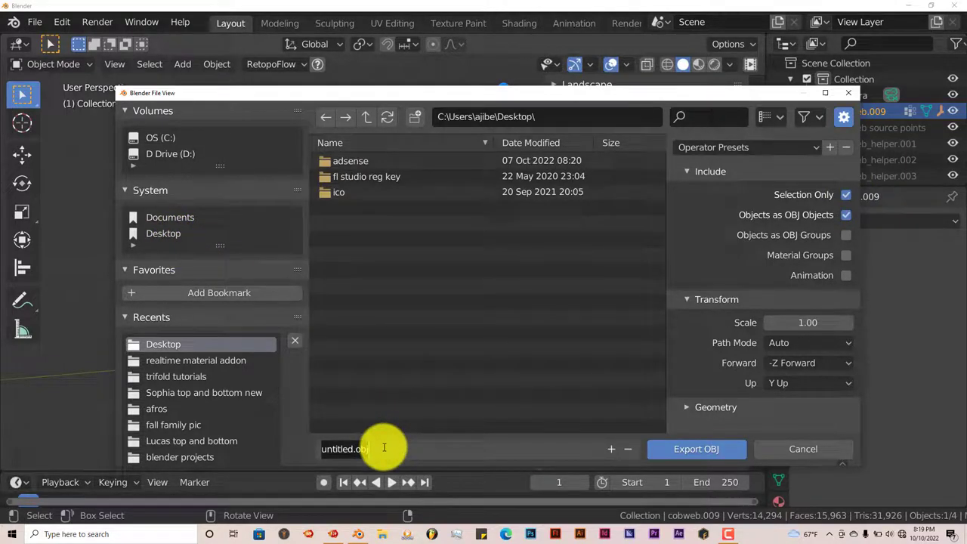
text(cobweb)
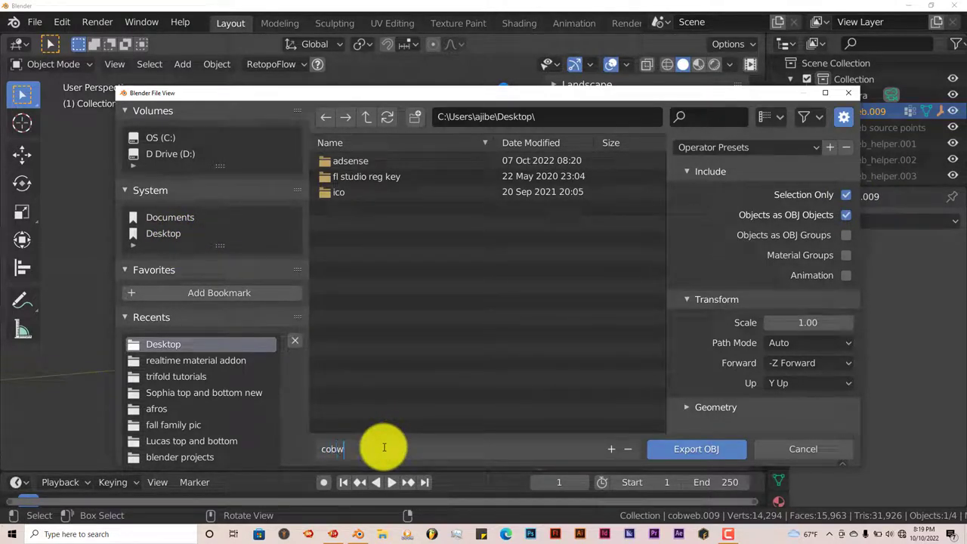
click(712, 450)
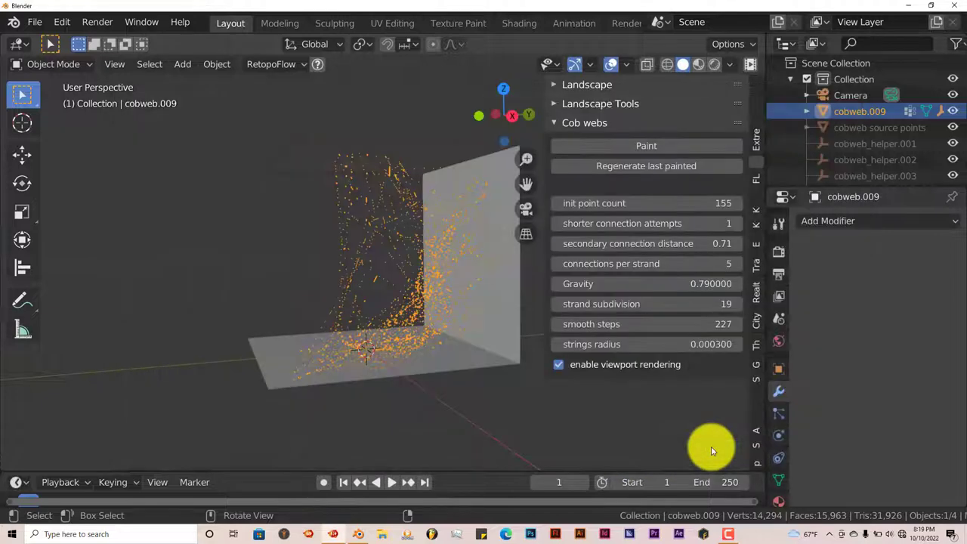
Deselect the cobweb and close Blender 2.81 without saving the scene
click(898, 71)
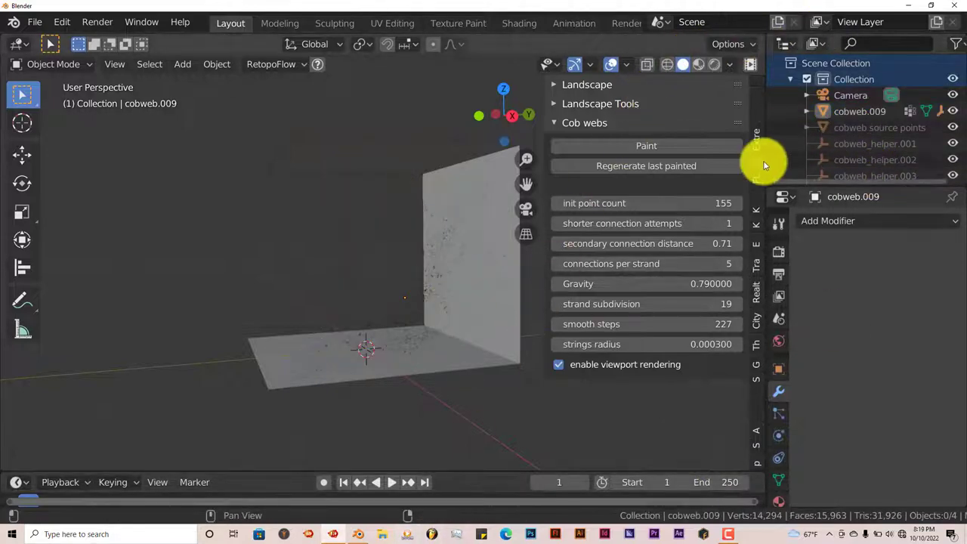
click(952, 6)
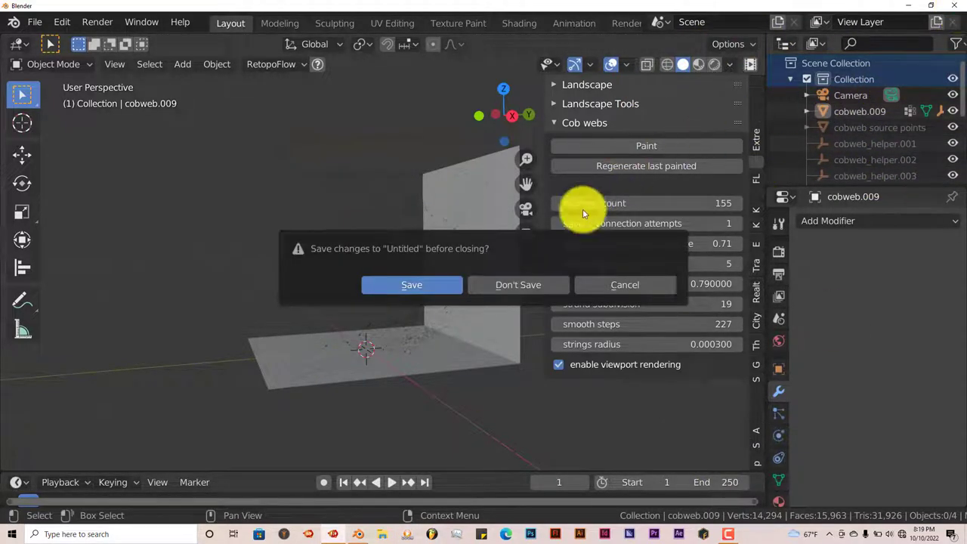
click(535, 285)
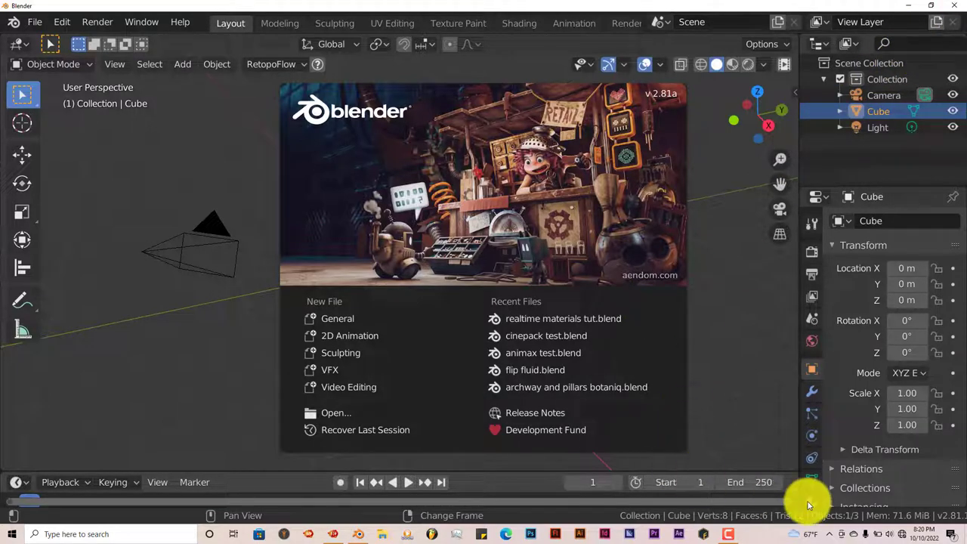
Close Blender 2.81 and, in maximized Blender 2.79, set the render engine to Cycles Render
click(953, 8)
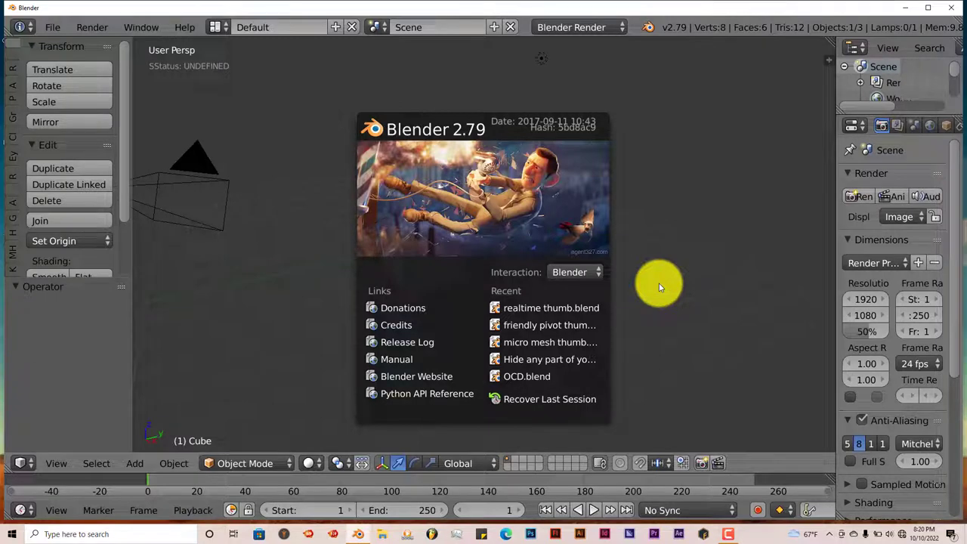
click(928, 8)
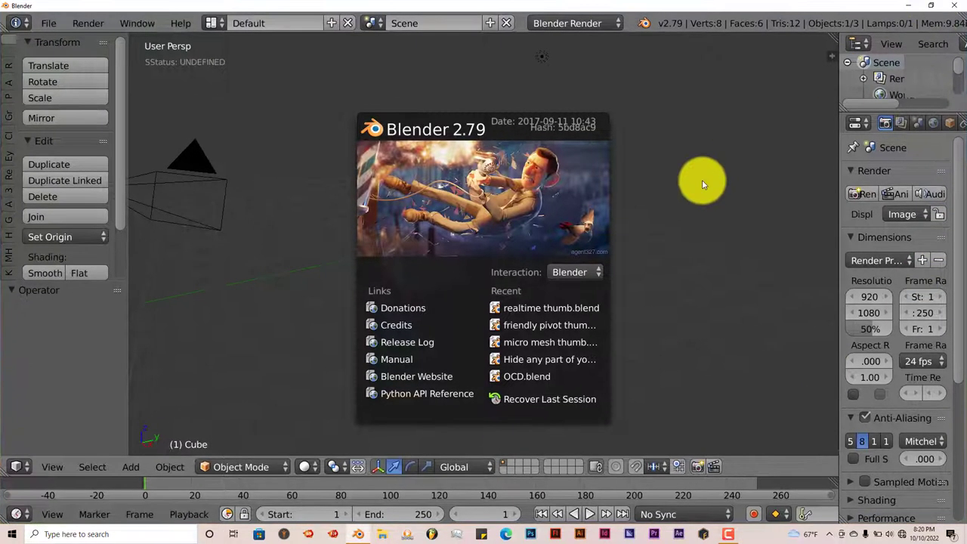
click(703, 184)
click(597, 22)
click(569, 76)
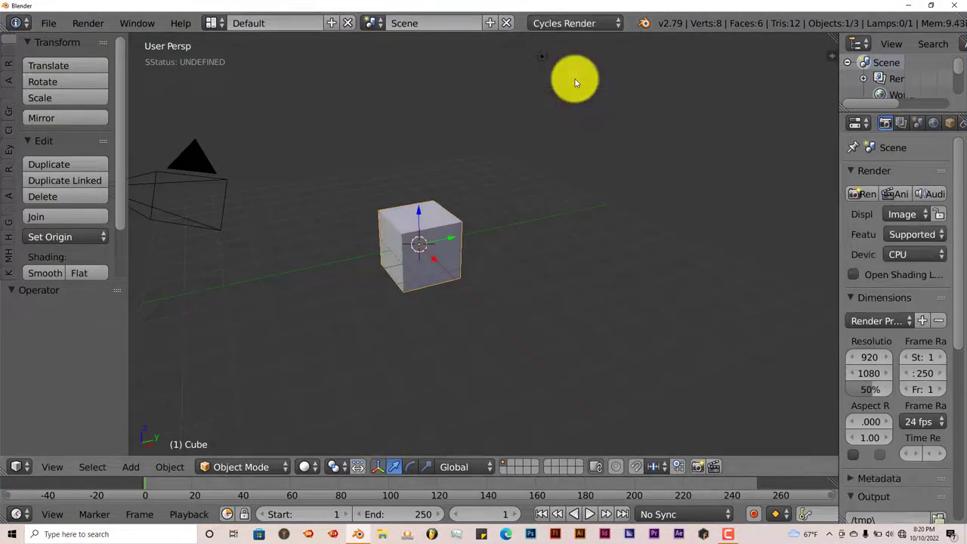
Delete the default cube, leaving only the camera and light
key(x)
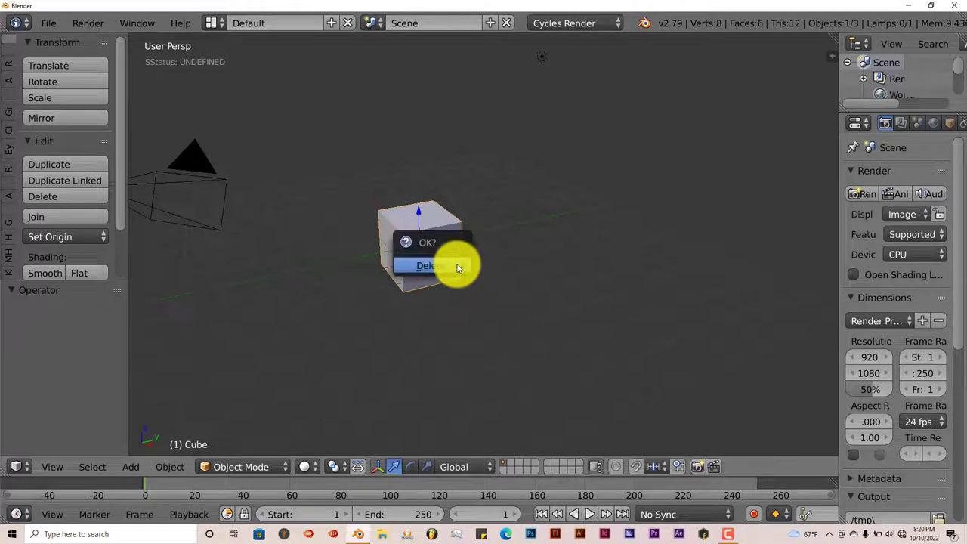
click(453, 264)
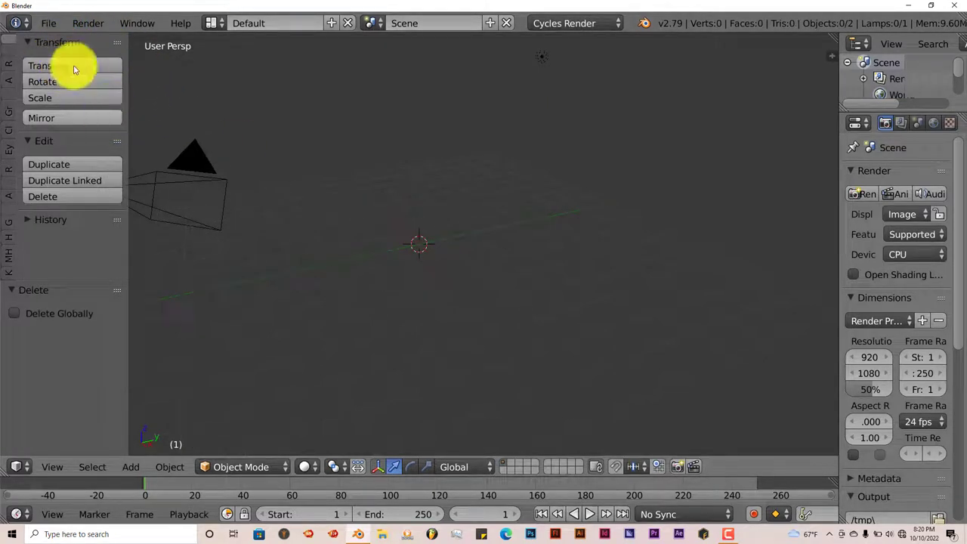
click(48, 23)
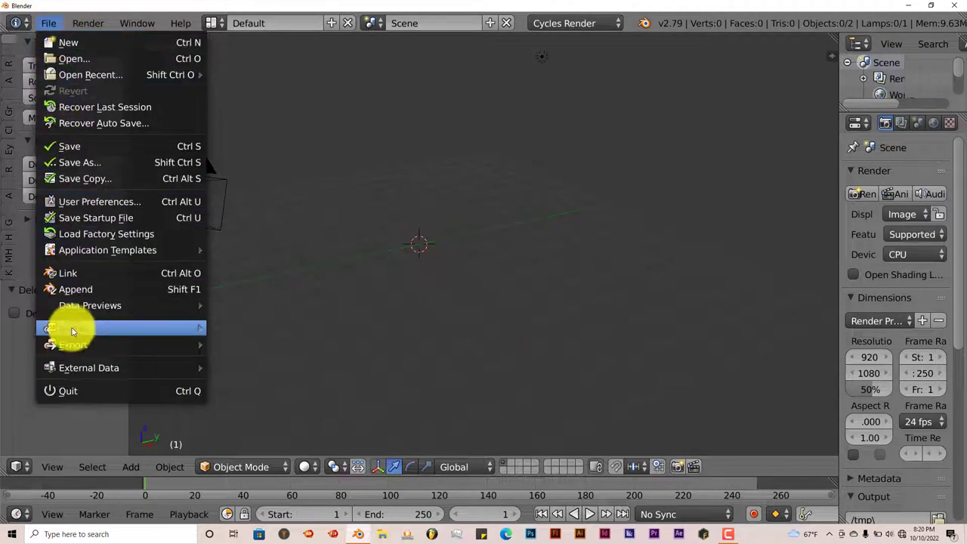
Import cobweb.obj from the Desktop as Wavefront OBJ, bringing in the orange web mesh
mouse_move(71, 329)
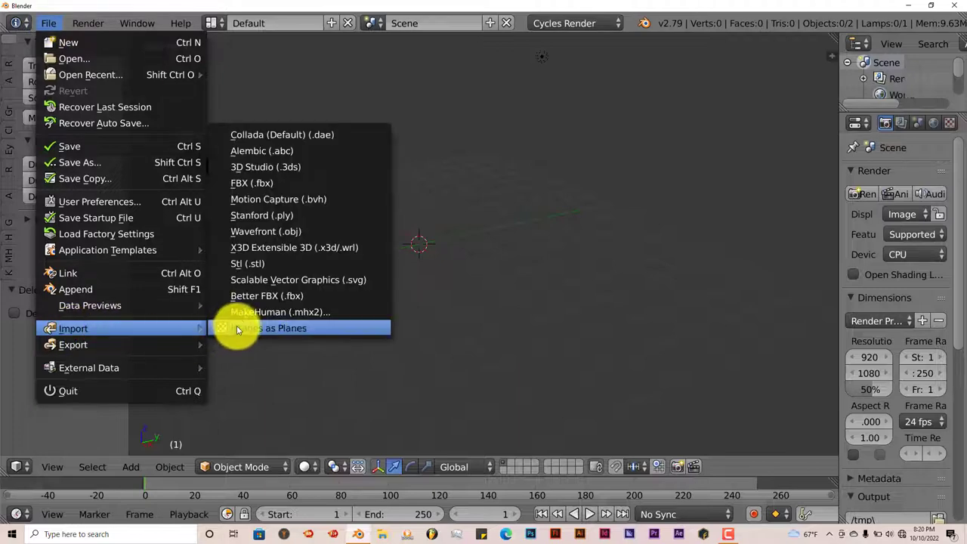
click(258, 233)
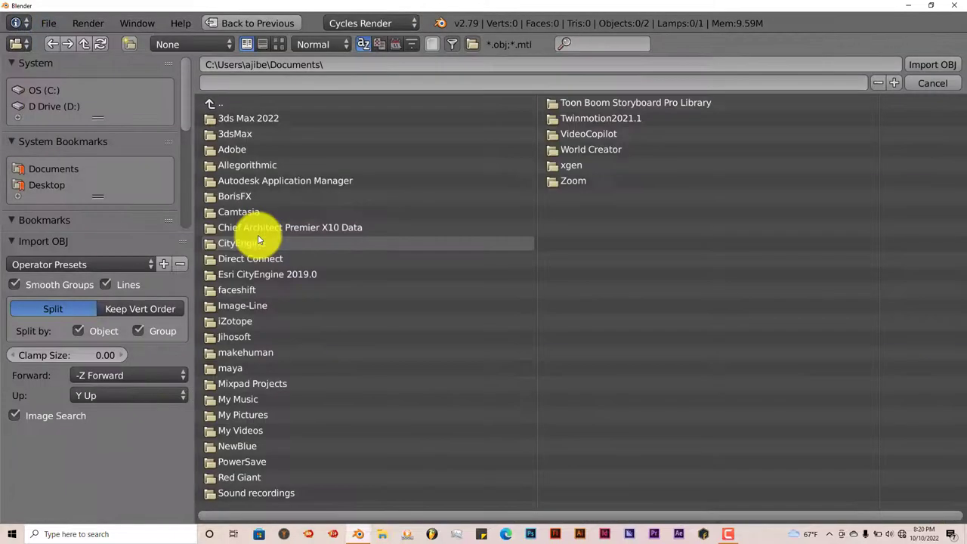
scroll(147, 205, down, 3)
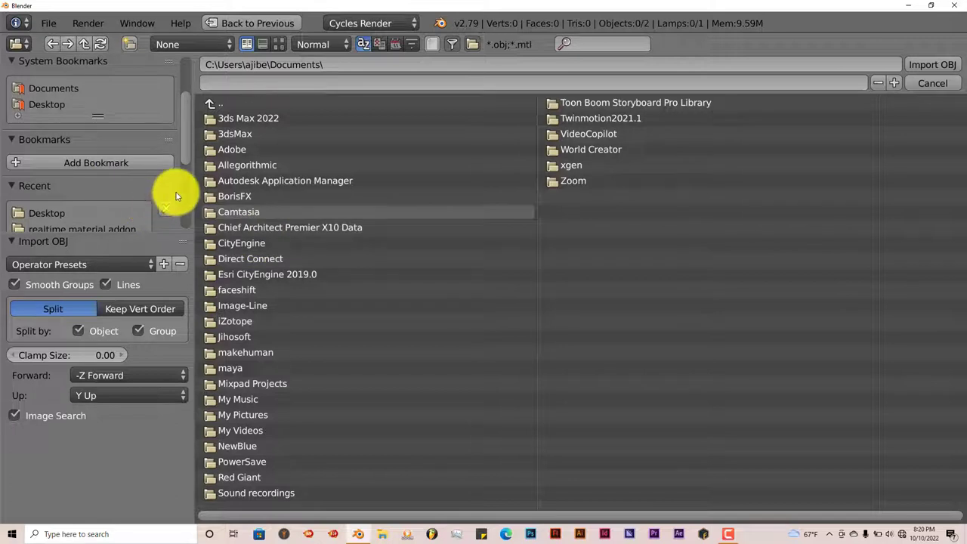
scroll(157, 165, up, 3)
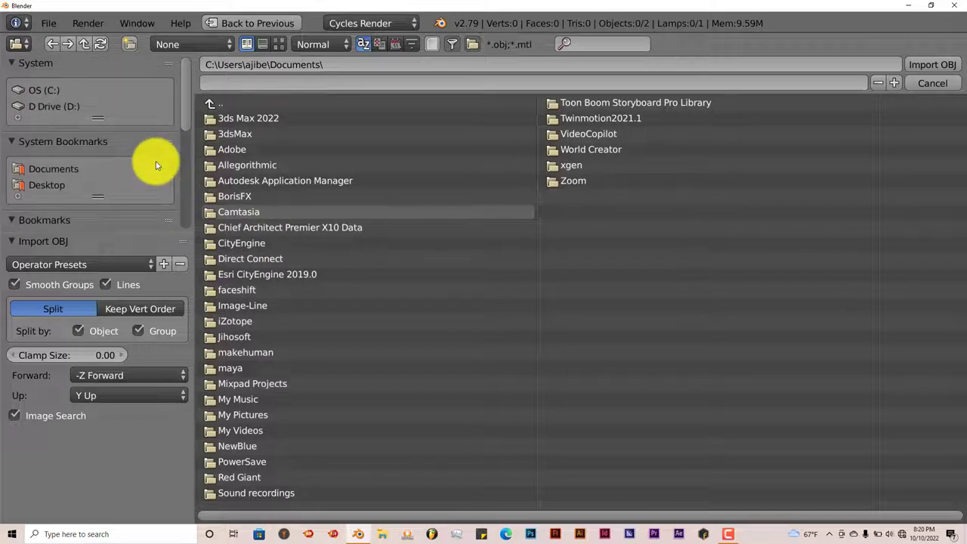
click(54, 186)
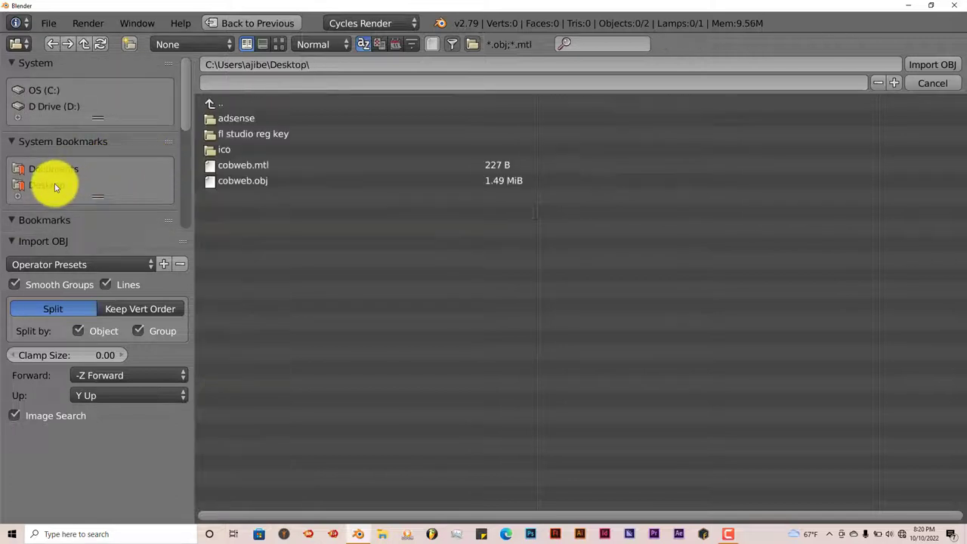
click(242, 183)
click(916, 65)
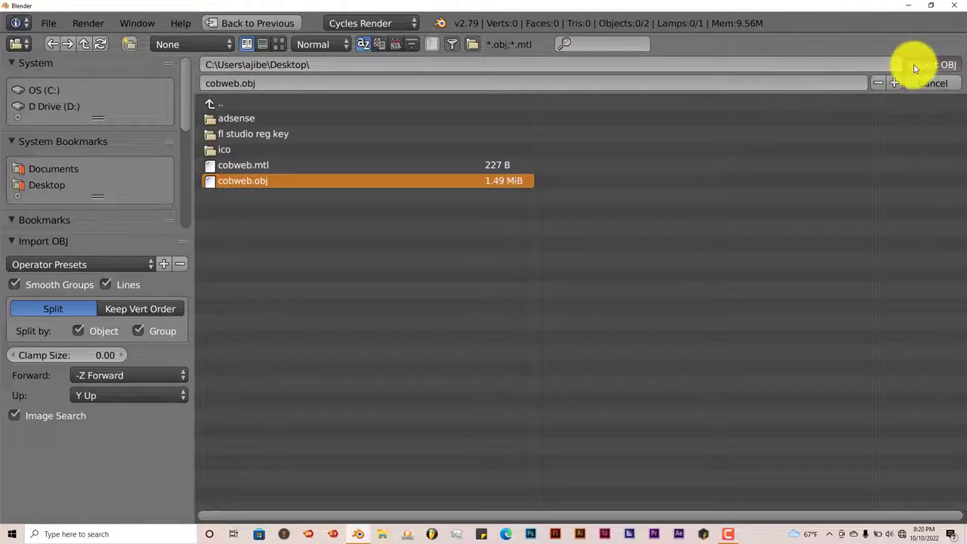
scroll(526, 294, up, 2)
scroll(526, 294, up, 3)
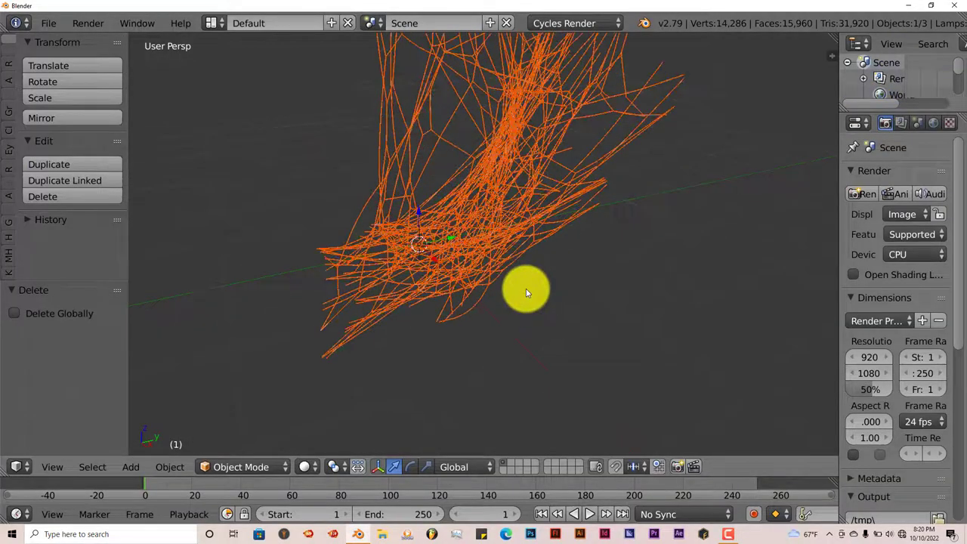
middle_drag(526, 293, 509, 326)
scroll(450, 357, down, 3)
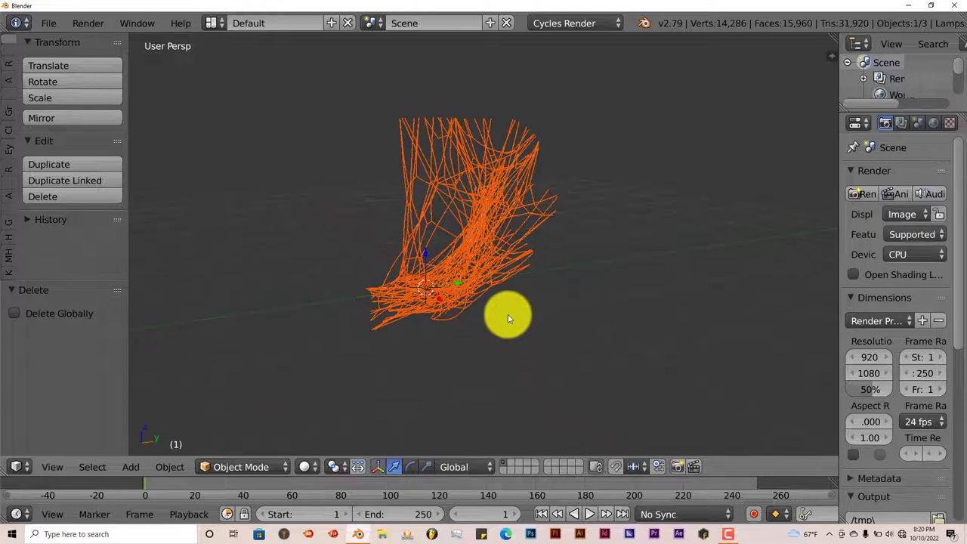
middle_drag(514, 302, 481, 312)
scroll(480, 321, up, 3)
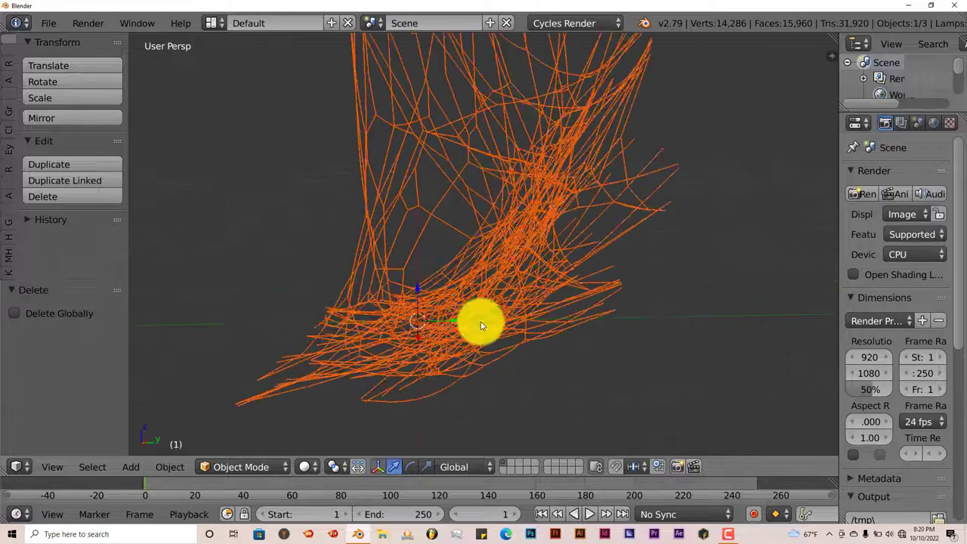
scroll(481, 321, up, 2)
scroll(481, 321, down, 5)
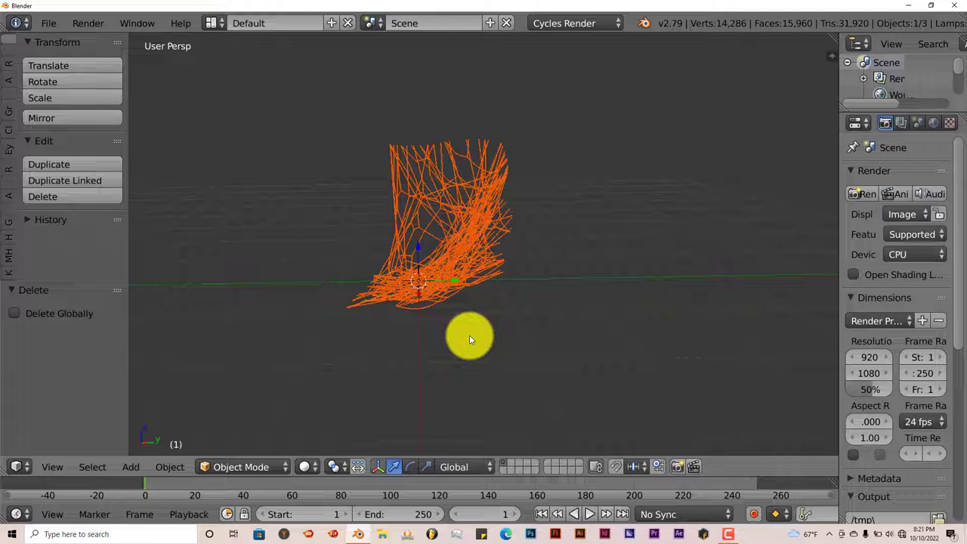
scroll(462, 349, up, 2)
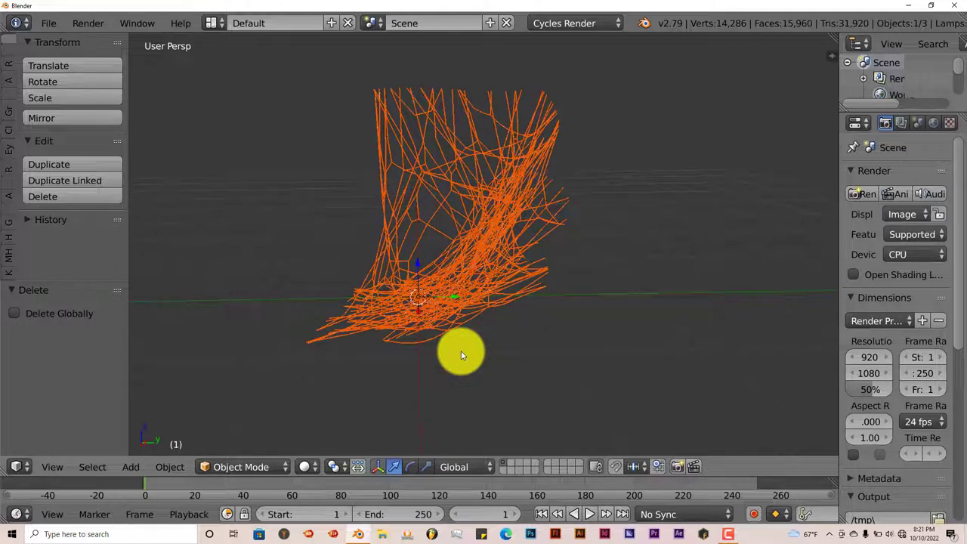